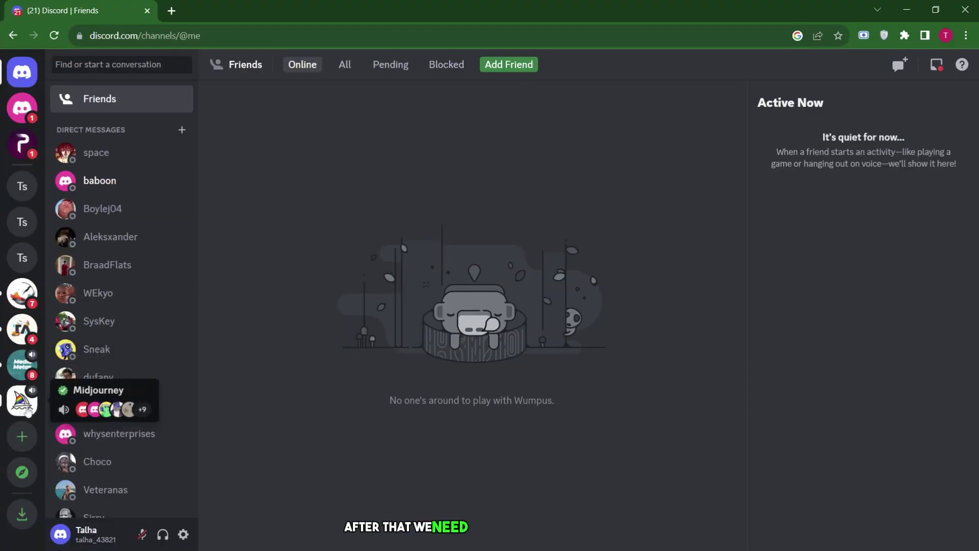
- Create a personal server from scratch, skip the purpose question, and append ' 2' to its name (Ts2)
left_click(28, 412)
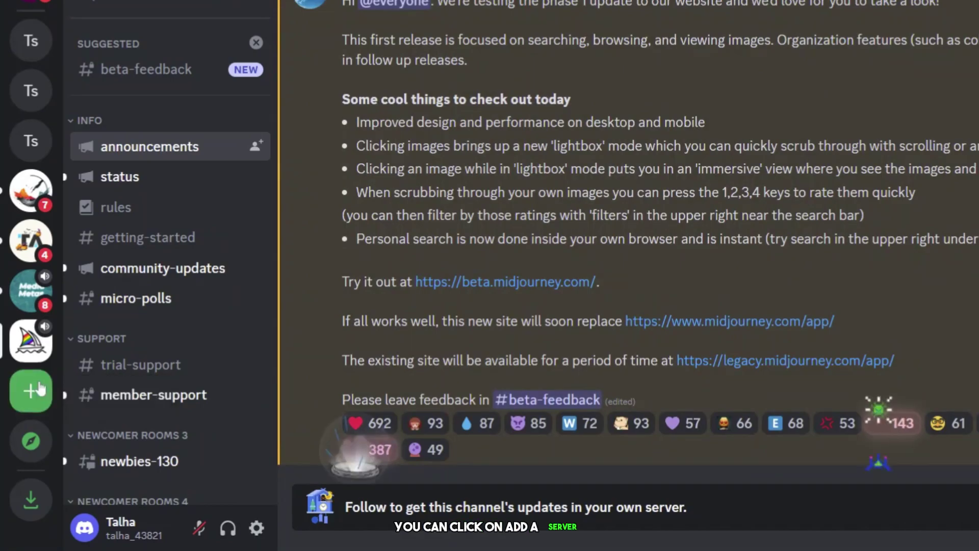
left_click(33, 438)
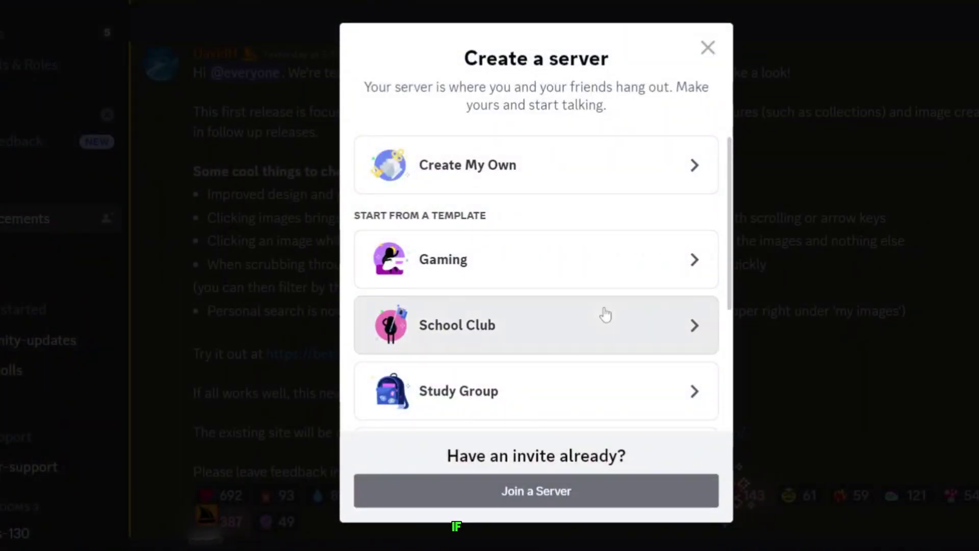
left_click(621, 170)
left_click(617, 240)
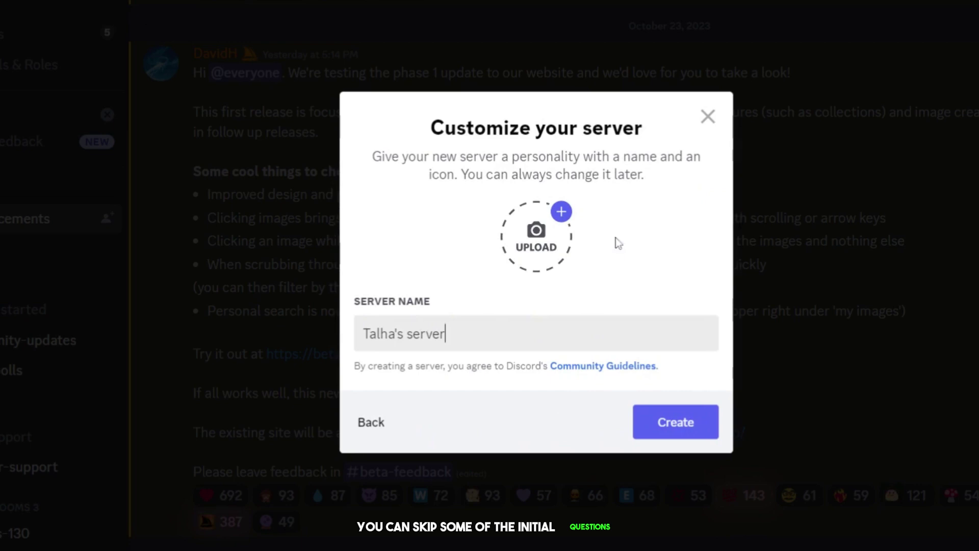
left_click(576, 319)
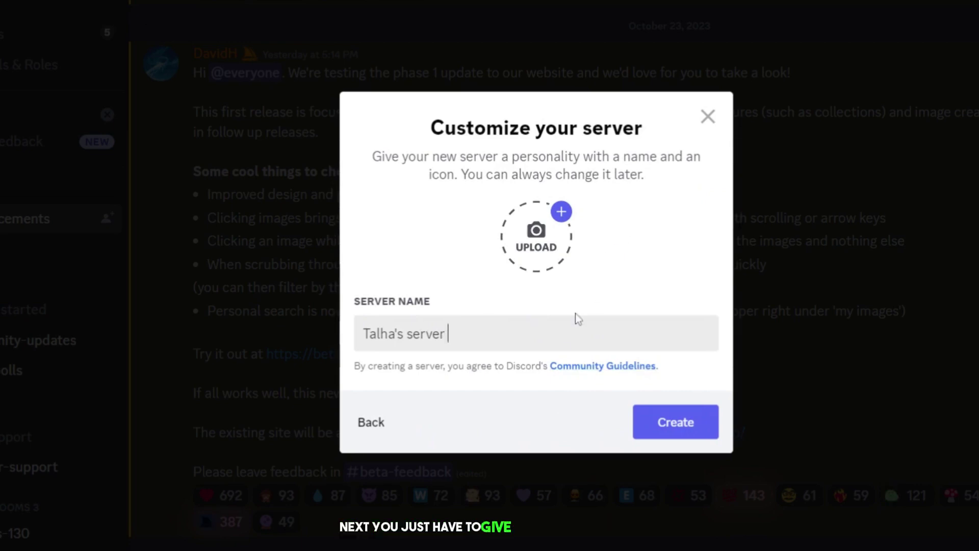
type("2")
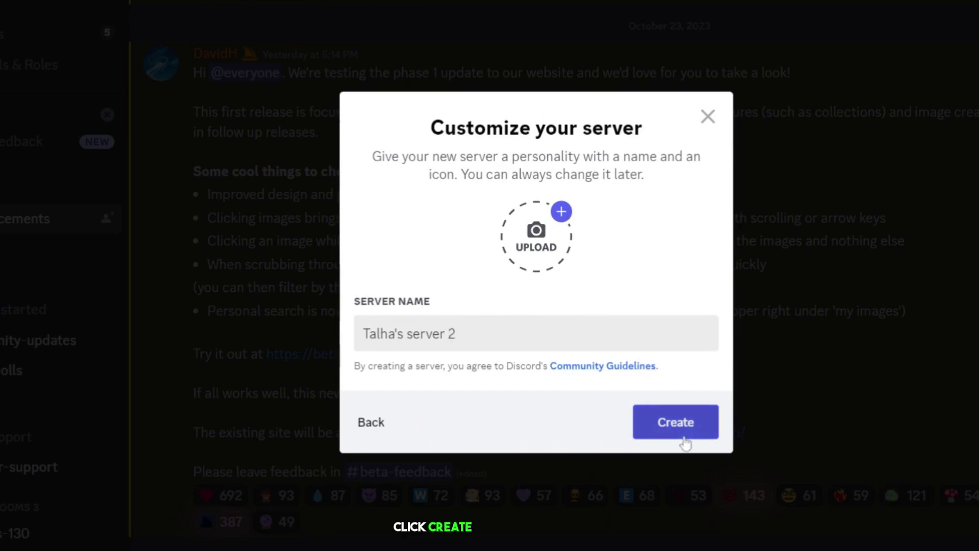
left_click(681, 436)
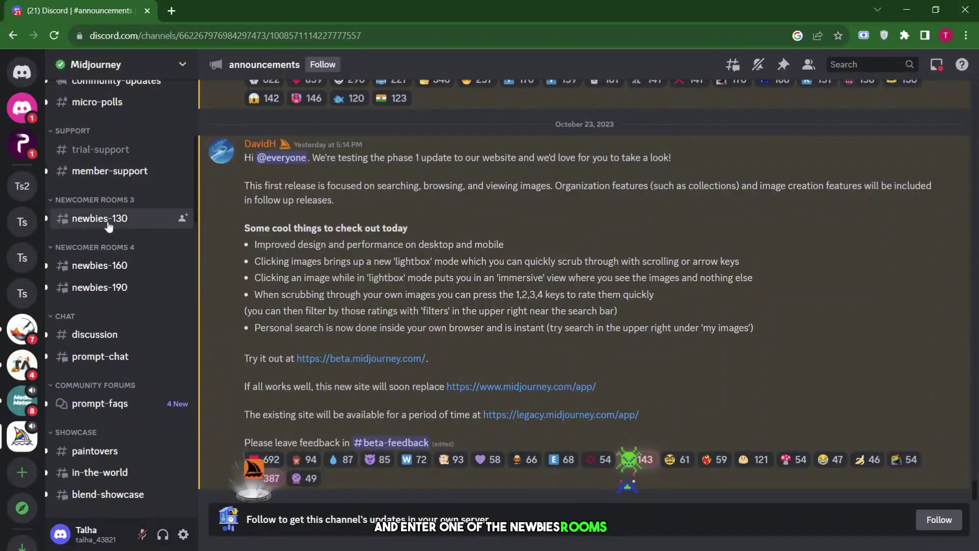
- Open the newbies-130 channel, then the Midjourney server's header dropdown menu
left_click(100, 219)
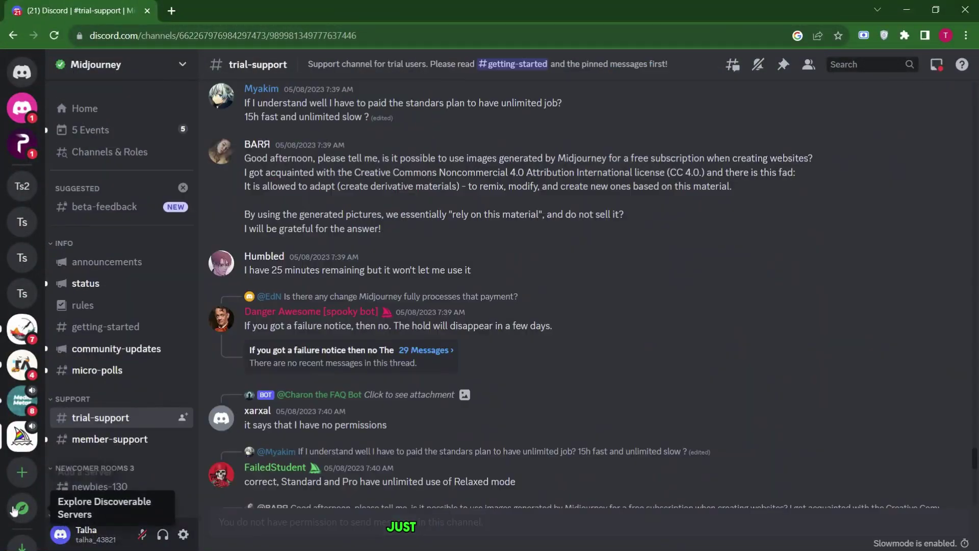
left_click(32, 470)
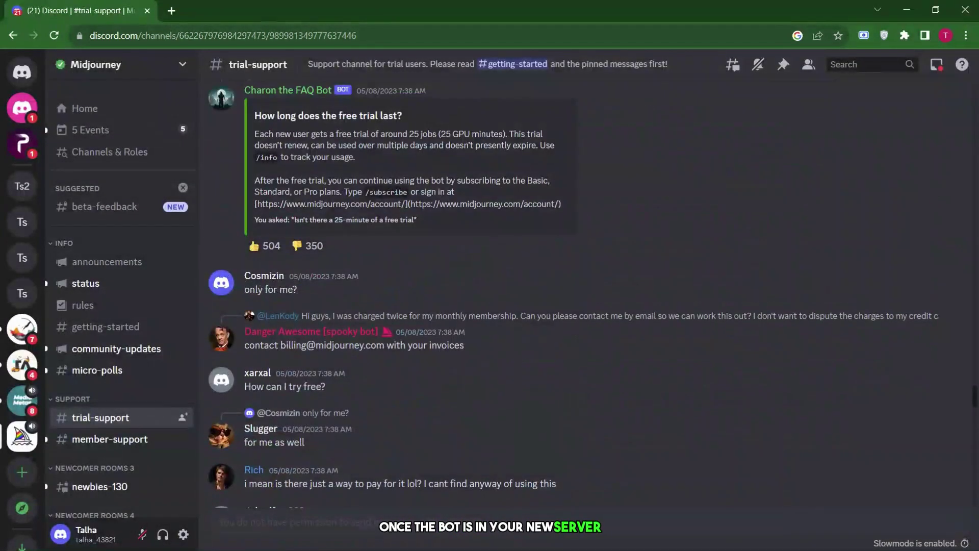
left_click(173, 63)
left_click(173, 63)
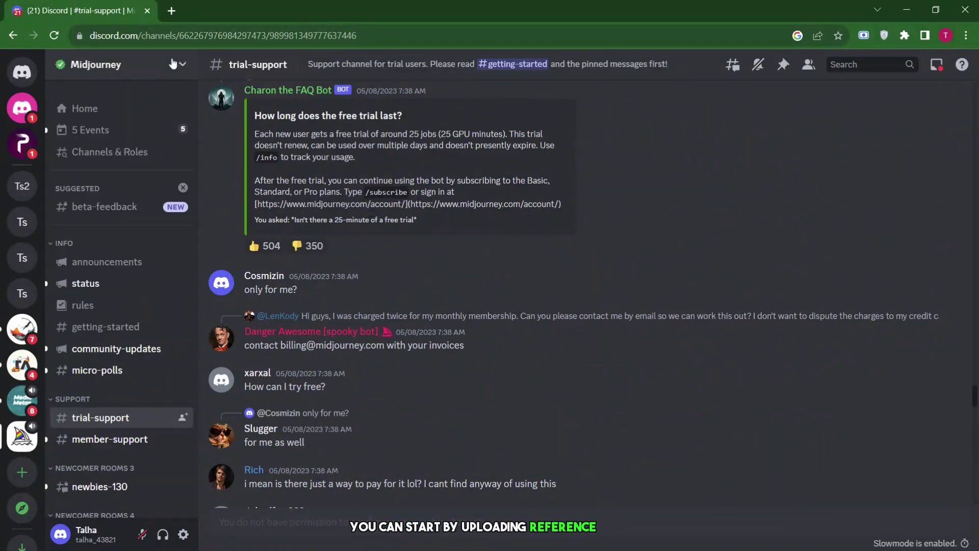
- Upload and send the autumn-road photo pexels-photo-2245433.jpeg to Midjourney Bot
left_click(173, 64)
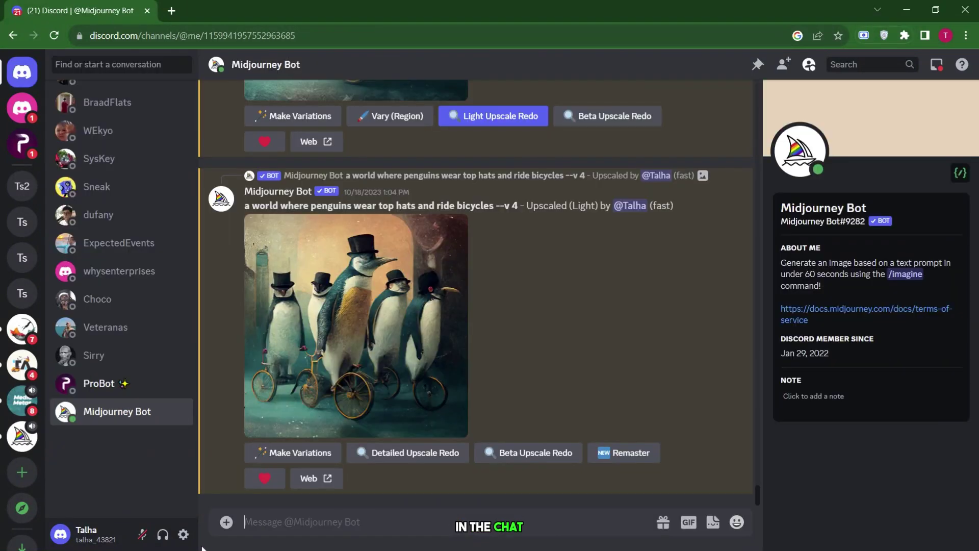
left_click(225, 525)
left_click(271, 450)
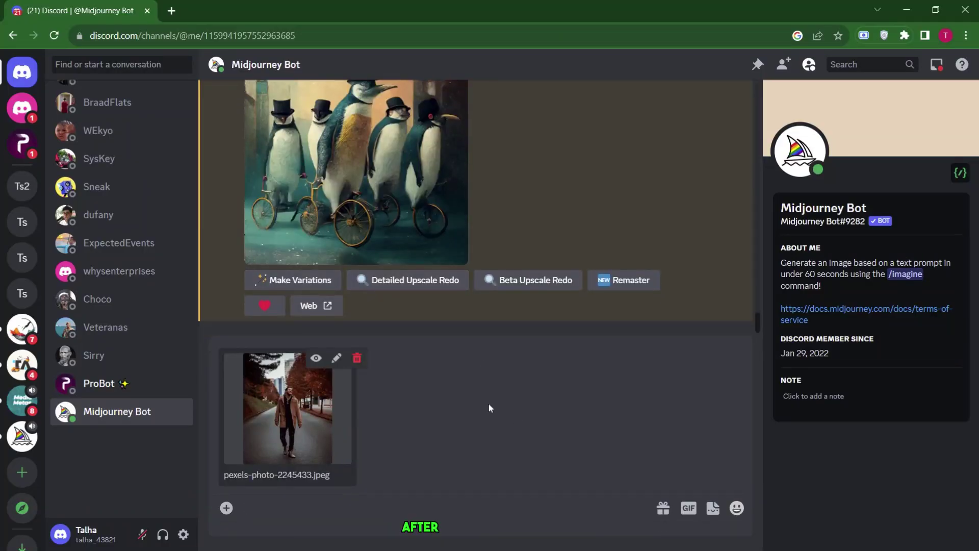
key("Return")
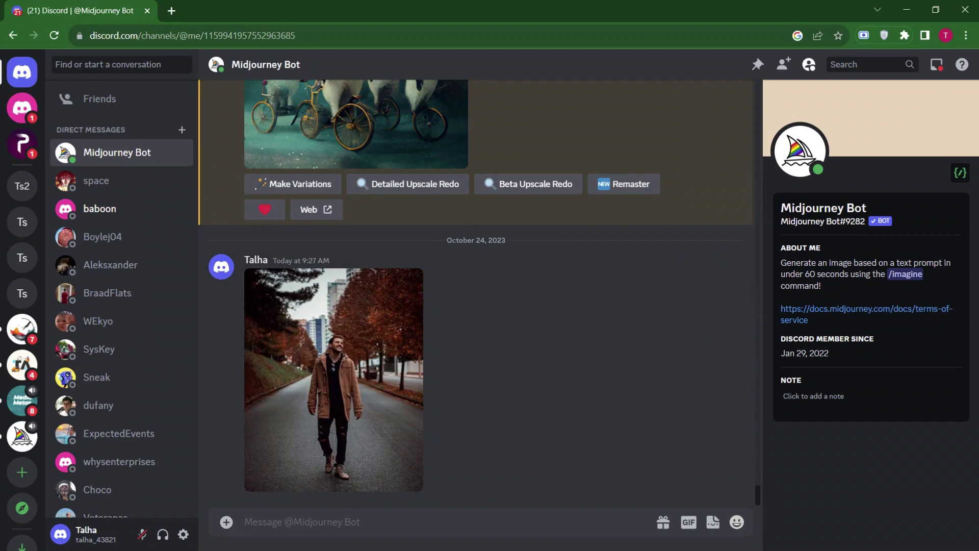
- Start an /imagine prompt with the photo's link followed by 'futuristic ultra-realistic cyberpunk'
type("/im")
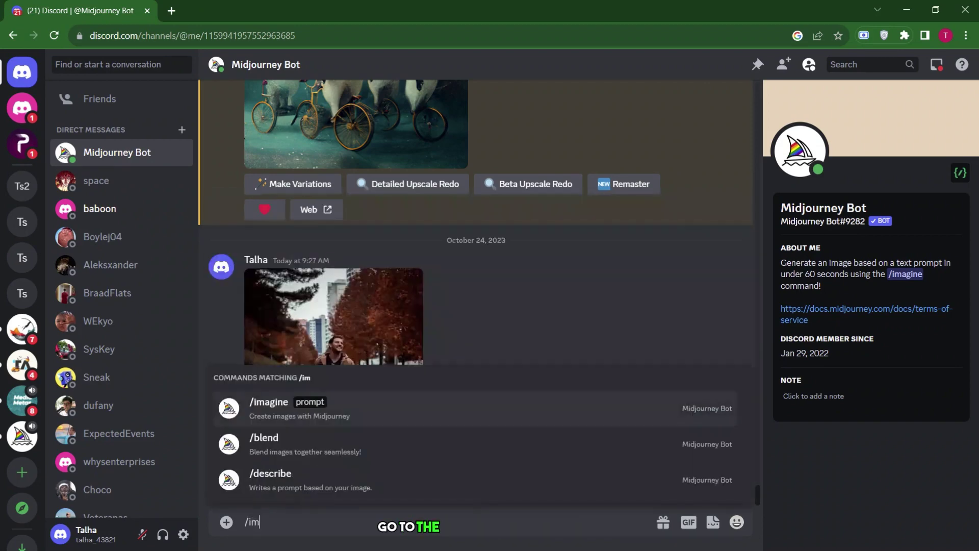
left_click(356, 409)
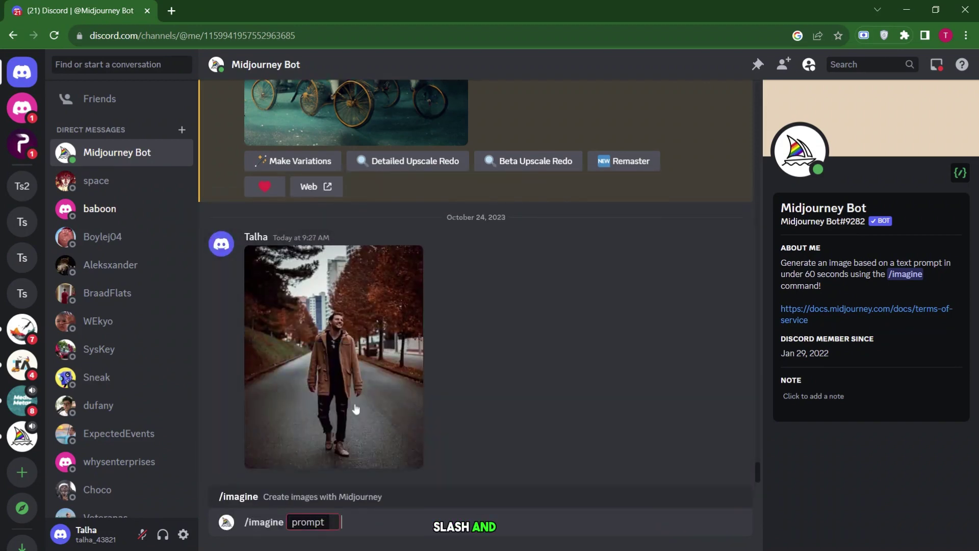
key("BackSpace")
key("Tab")
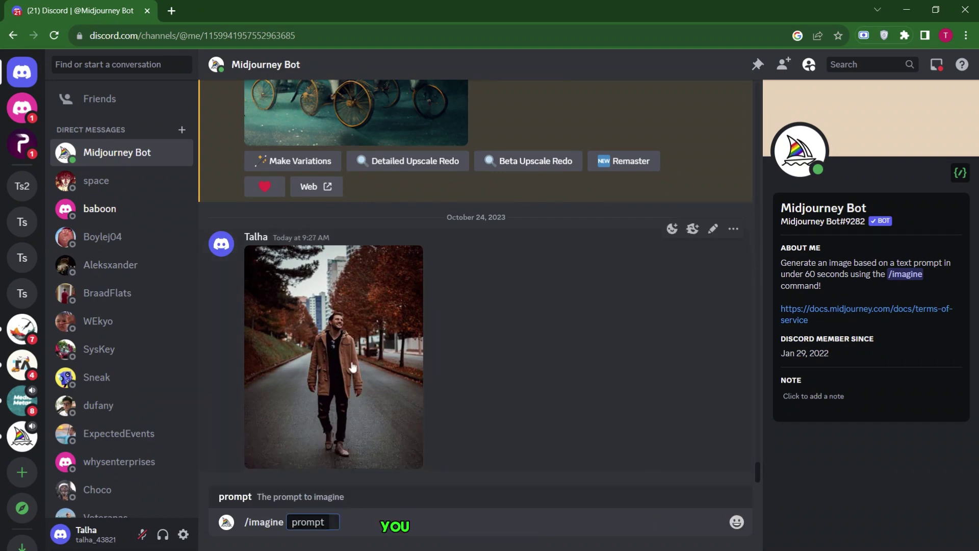
right_click(355, 409)
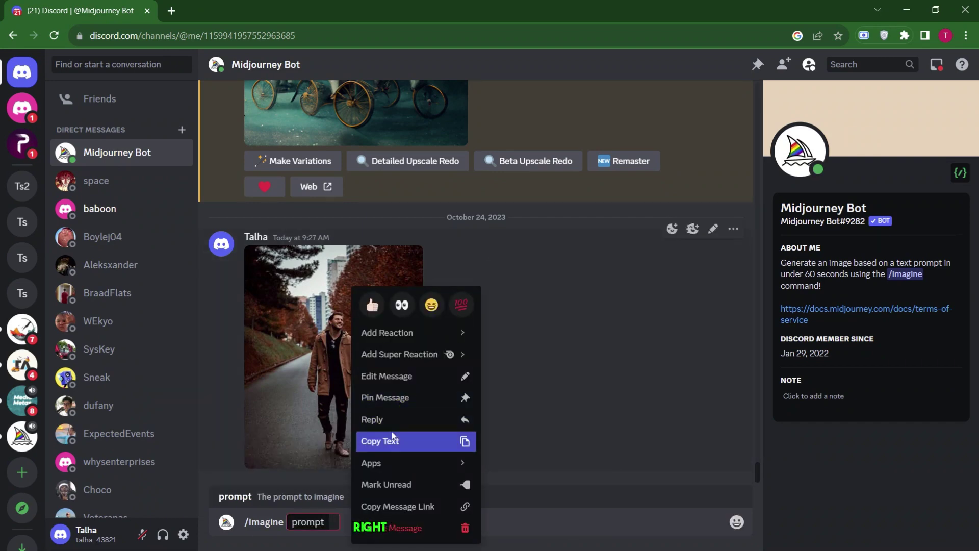
key("Escape")
key("ctrl+v")
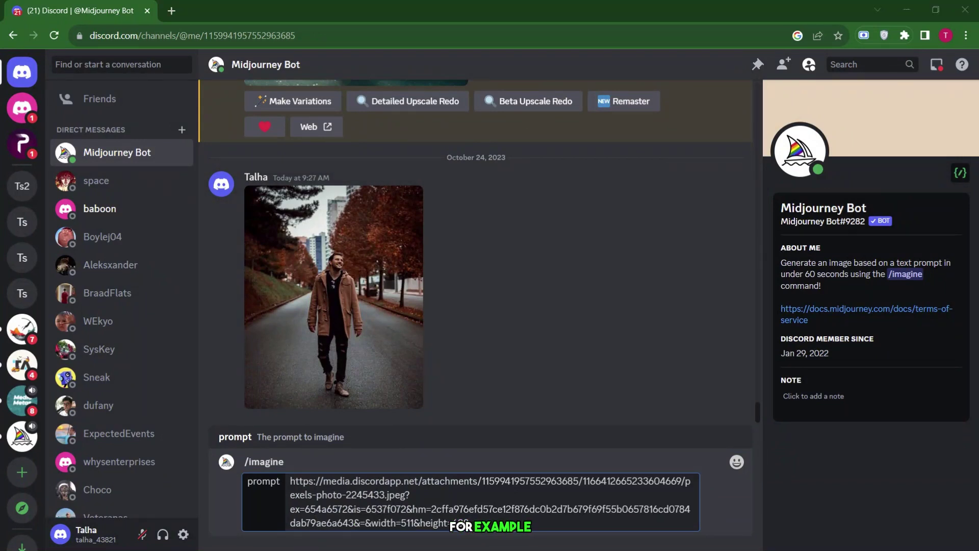
type("futuristic ultra-realistic cyberpunk")
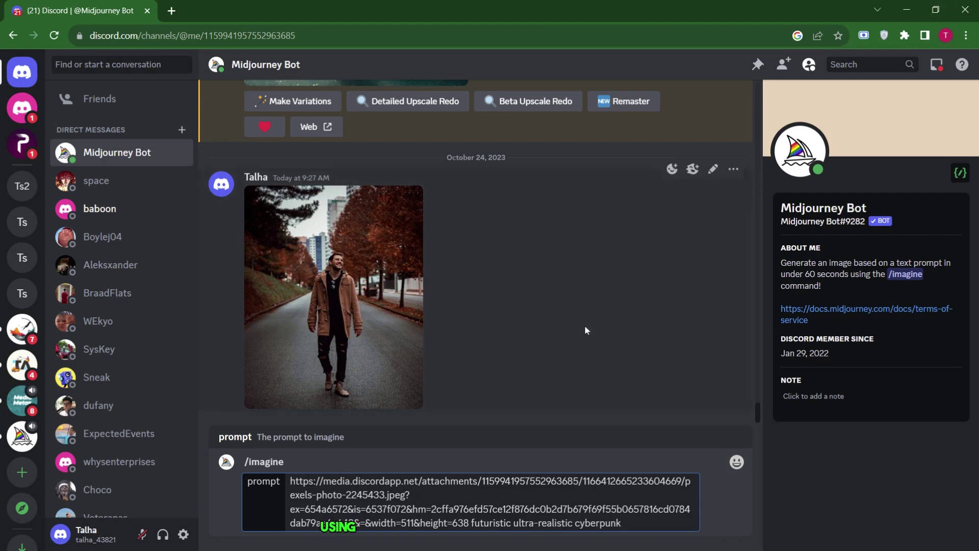
- Submit the cyberpunk prompt, then build a comic-book, happy-mood, sunset-background prompt from the photo link
key("Return")
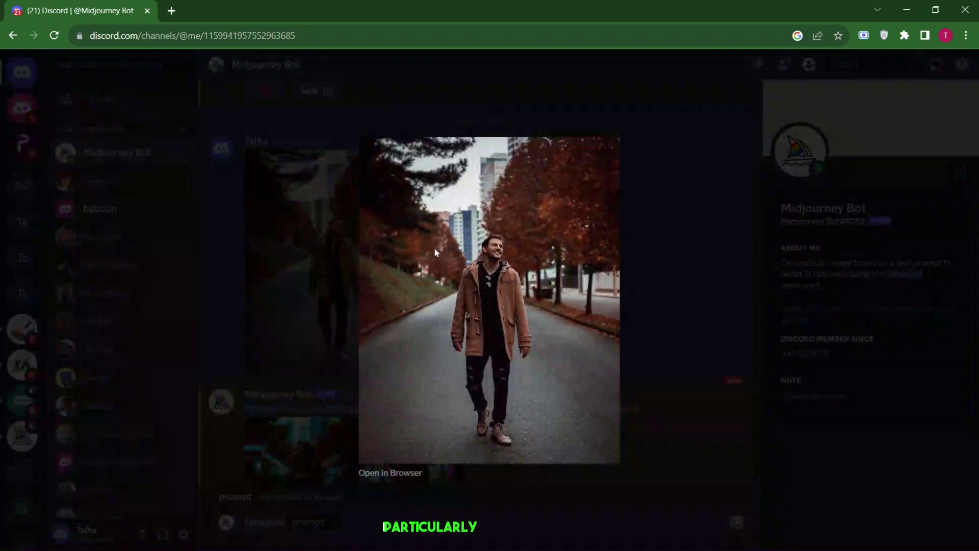
left_click(344, 517)
key("ctrl+v")
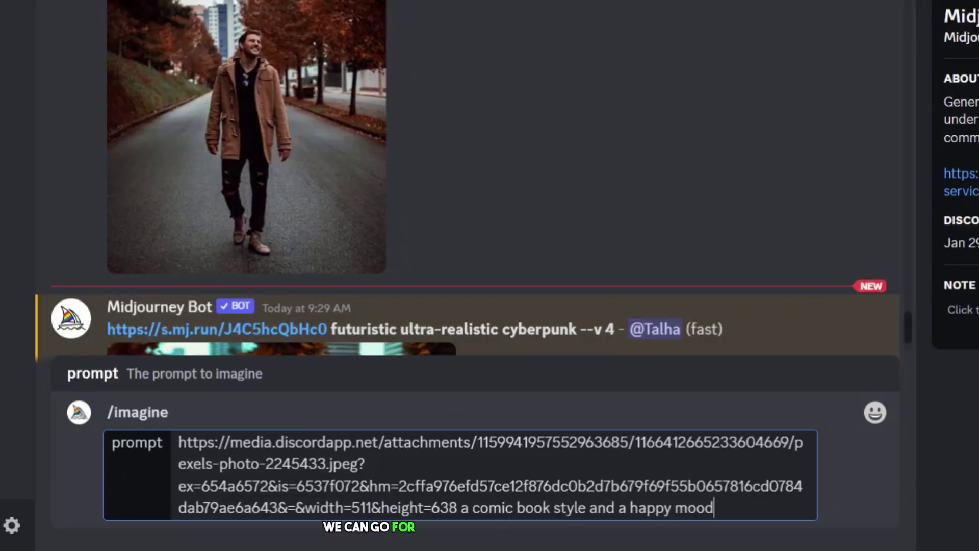
type(" and sun")
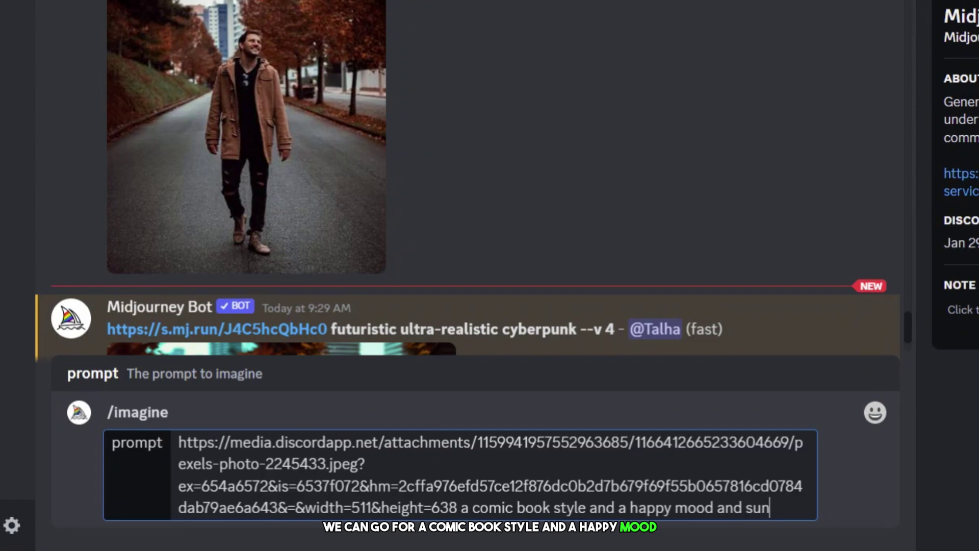
type("set in bac")
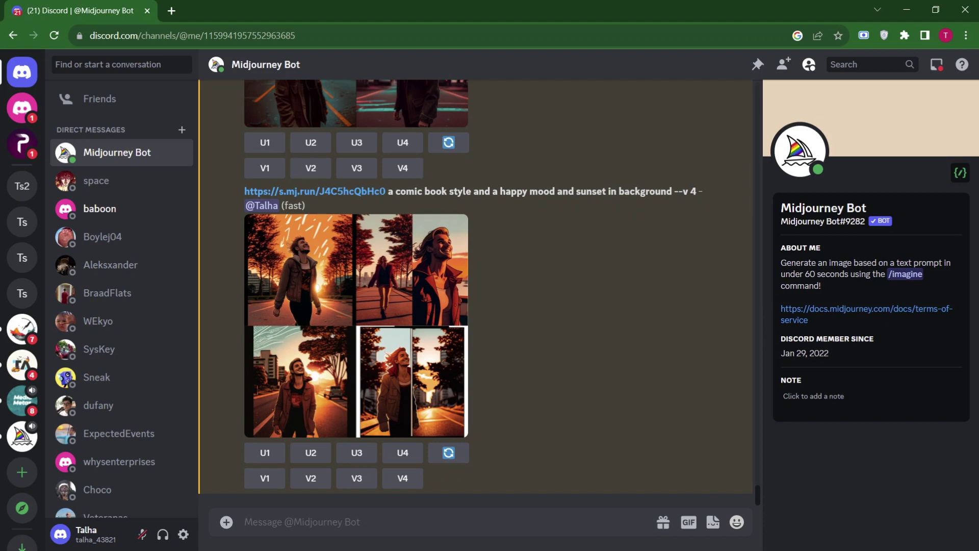
- Send an /imagine prompt with 'Pixar-style old man --v 4'
key("ctrl+a")
key("ctrl+c")
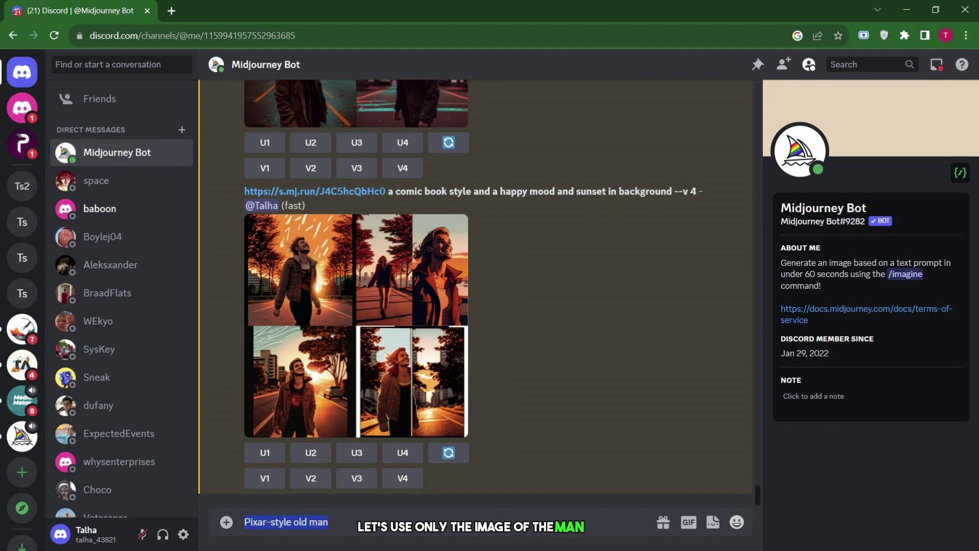
type("/imagine")
key("Tab")
key("ctrl+v")
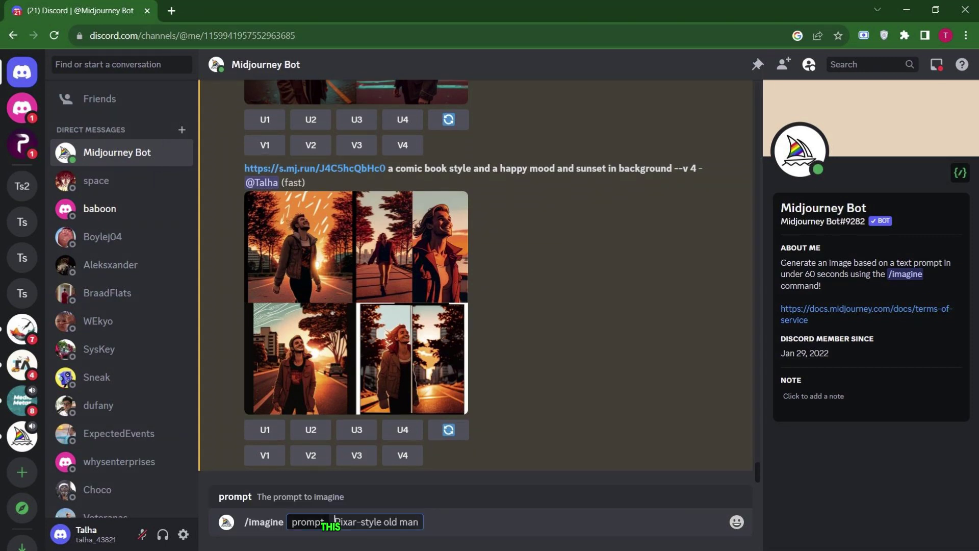
scroll(378, 304, "up", 15)
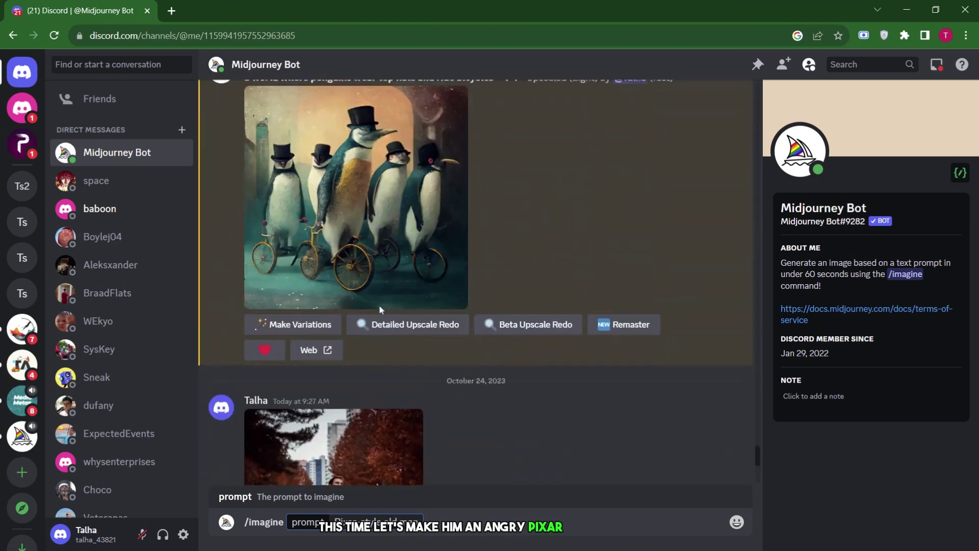
scroll(353, 396, "down", 4)
key("Return")
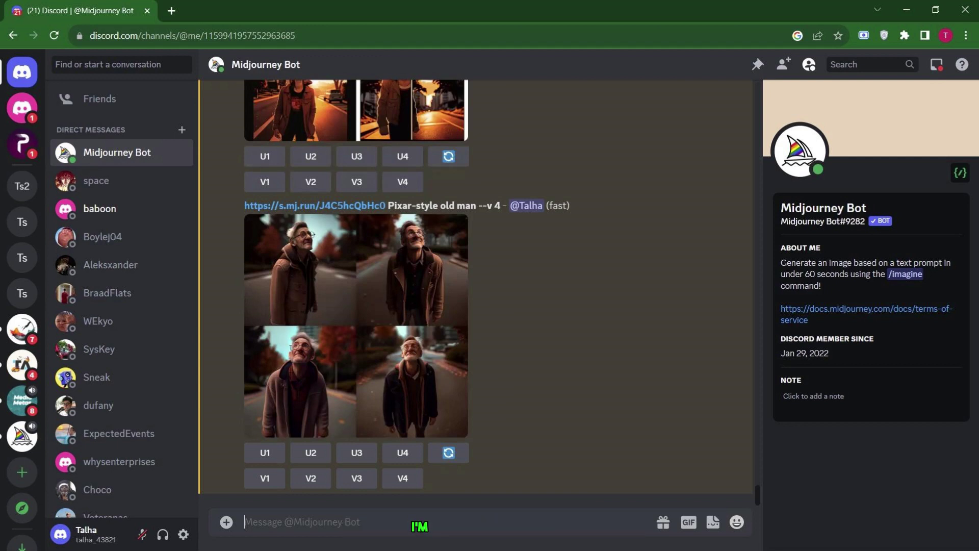
- Upscale the first old-man image with U1 and view the result full size
left_click(255, 450)
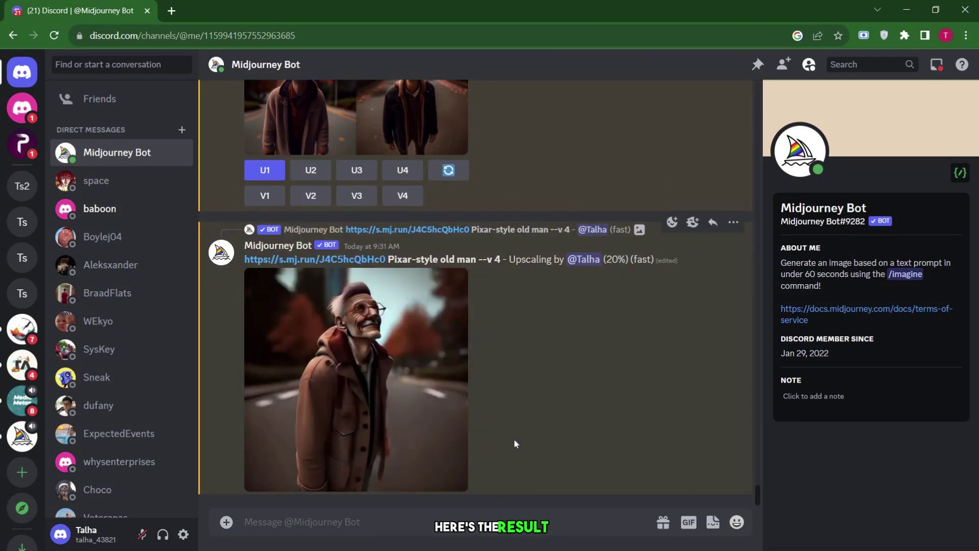
right_click(352, 386)
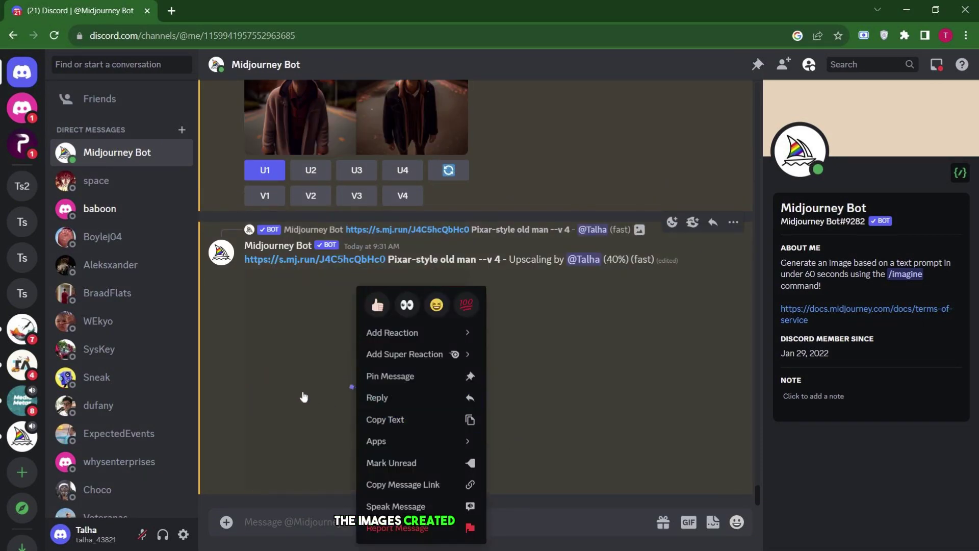
left_click(303, 396)
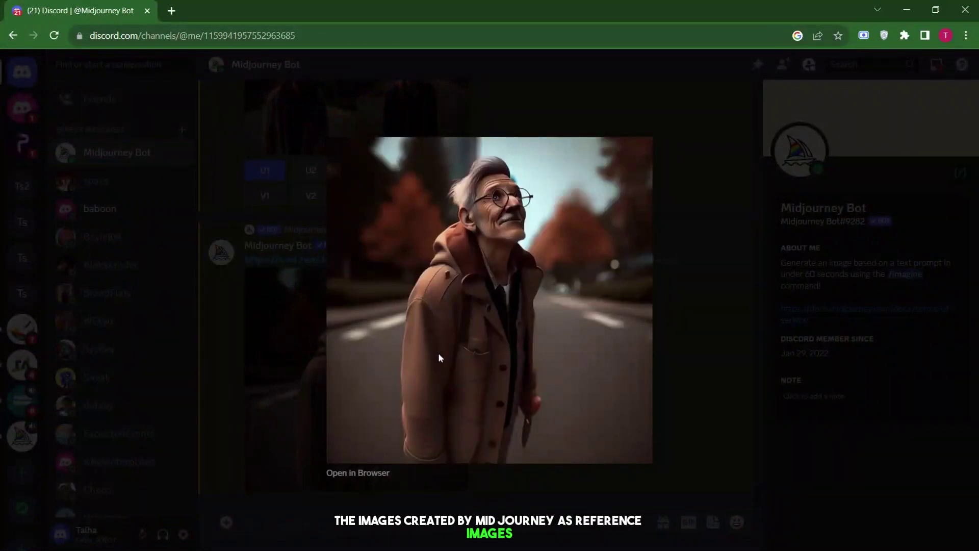
left_click(306, 394)
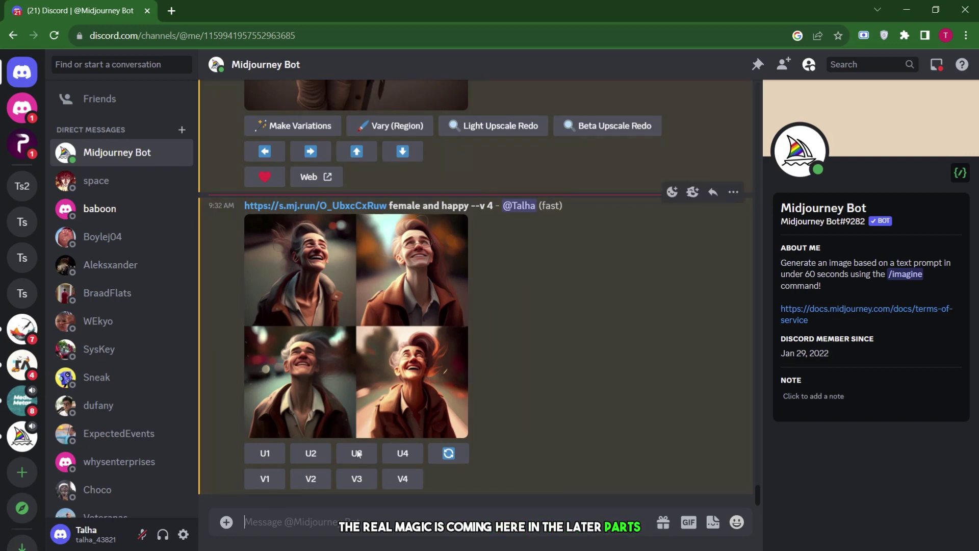
- Upload the man's reference photo and paste its link into a new image prompt
left_click(230, 527)
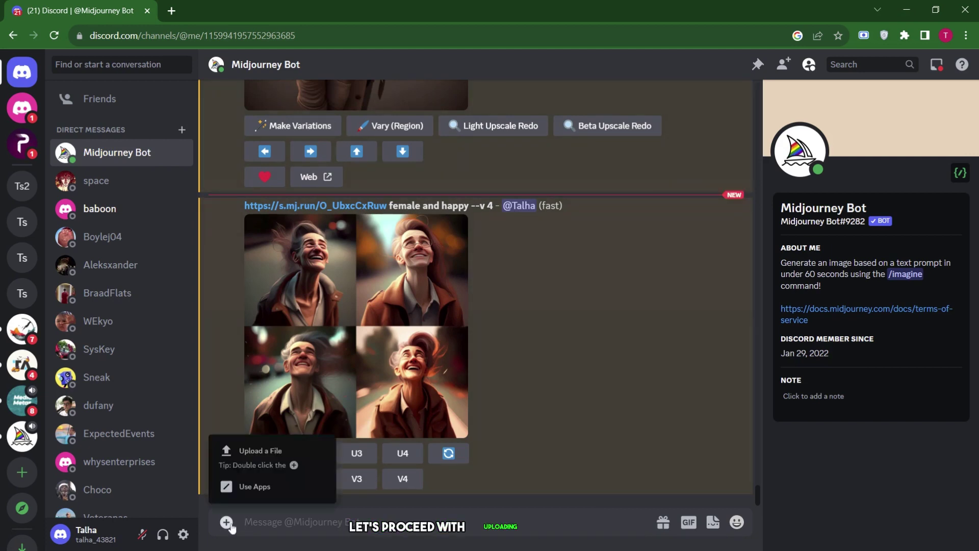
left_click(248, 464)
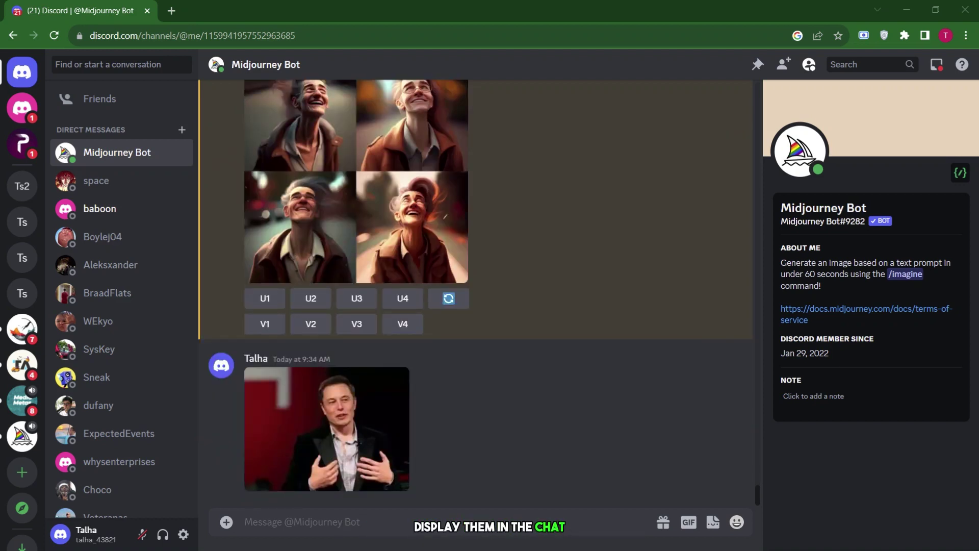
key("ctrl+v")
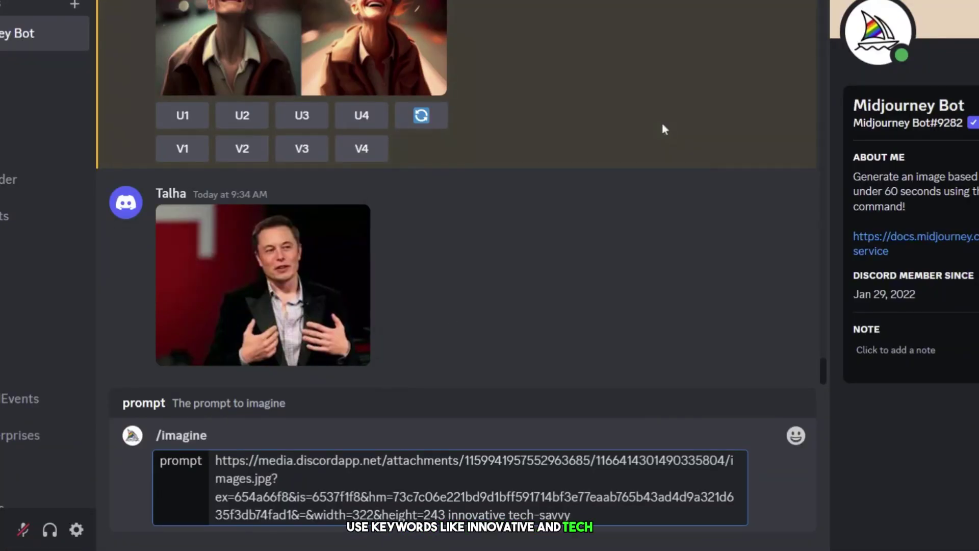
- Send the prompt with 'innovative tech-savvy visionary' and upscale the fourth image with U4
type("visin")
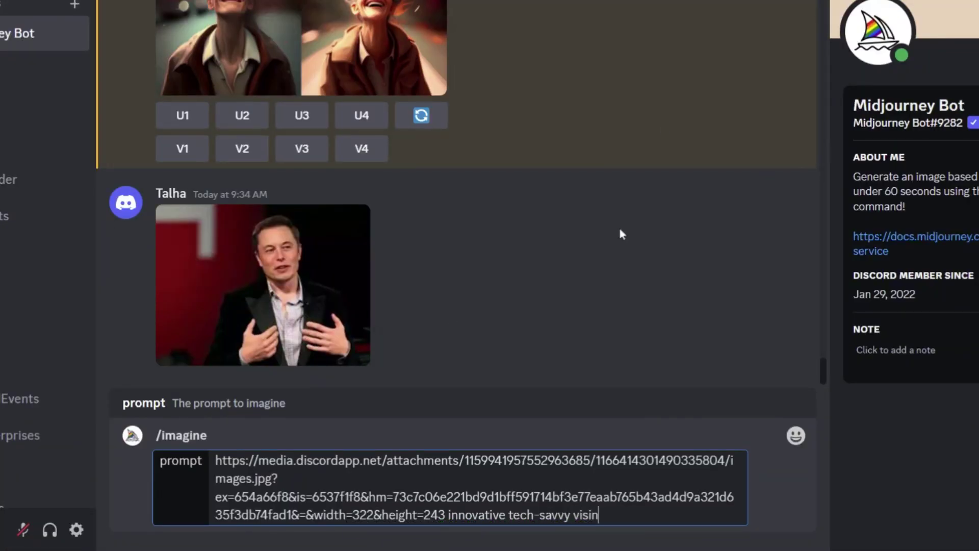
key("BackSpace")
type("onary")
key("Return")
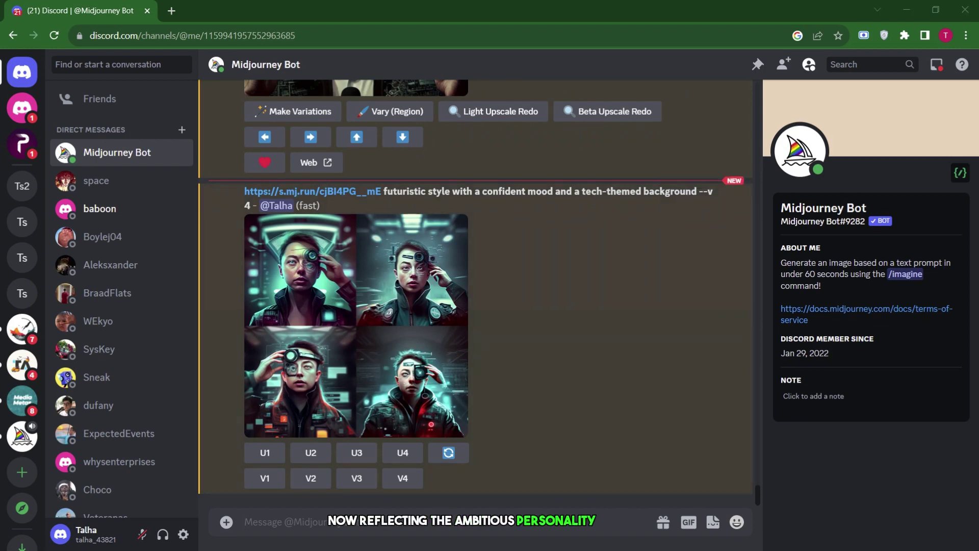
left_click(403, 452)
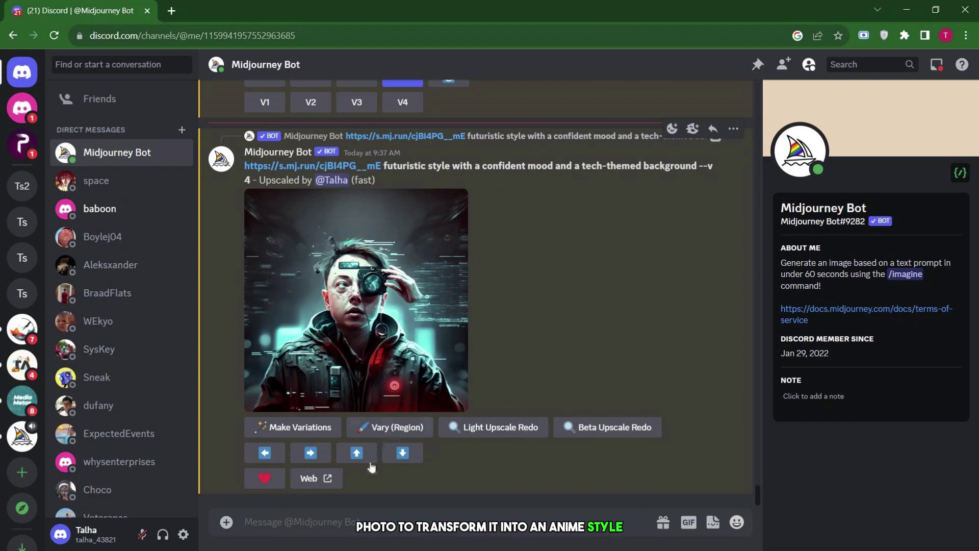
left_click(227, 522)
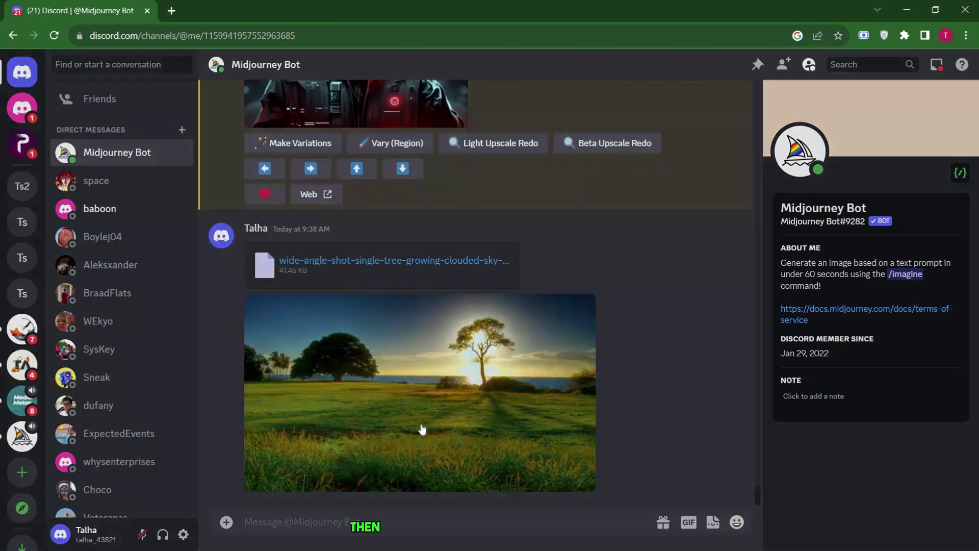
- Upload the sunlit tree photo, prompt 'vibrant animated youthful', and upscale the second image with U2
left_click(422, 428)
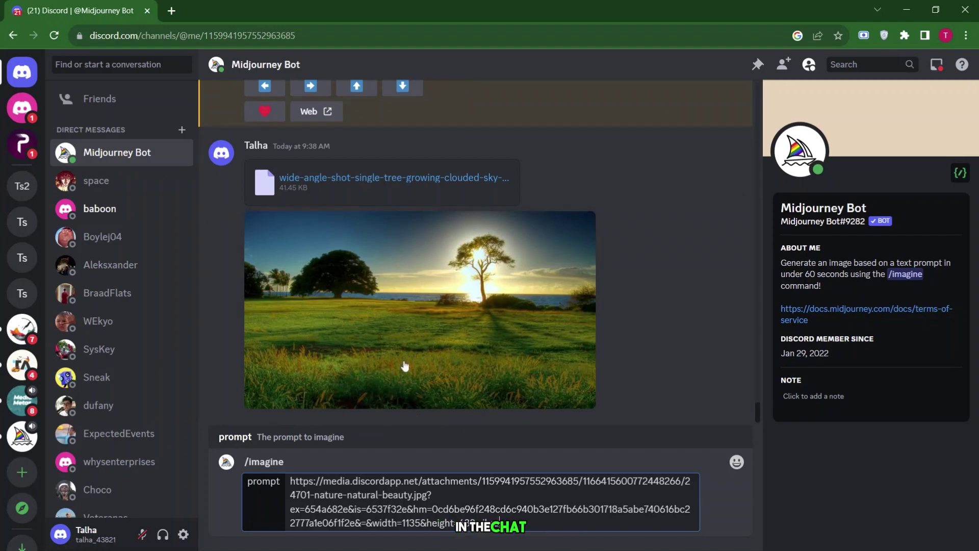
type("anima")
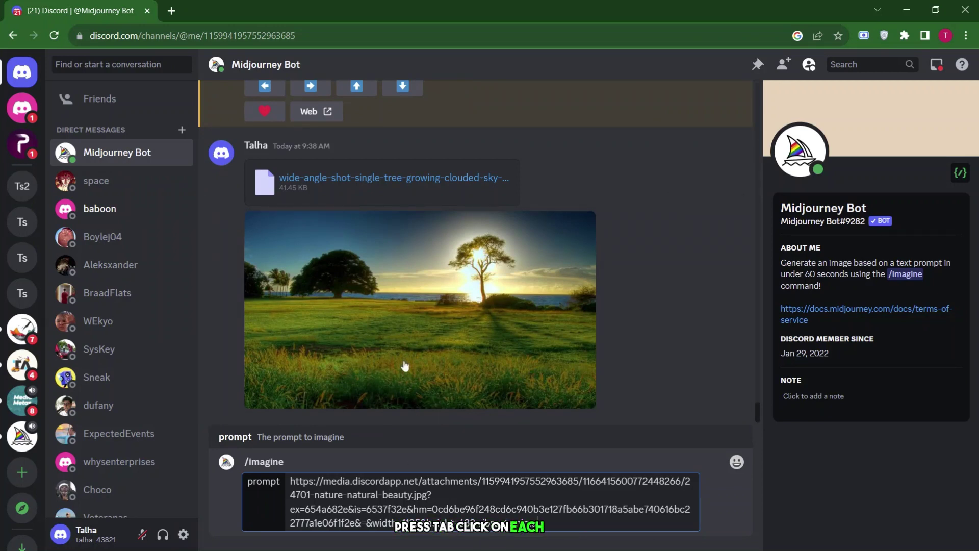
type("ted")
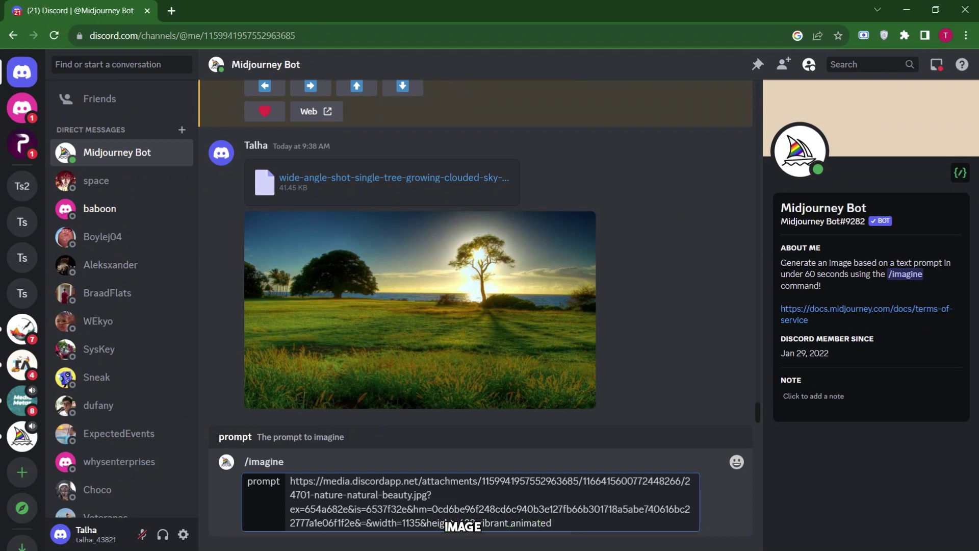
type(" youthful")
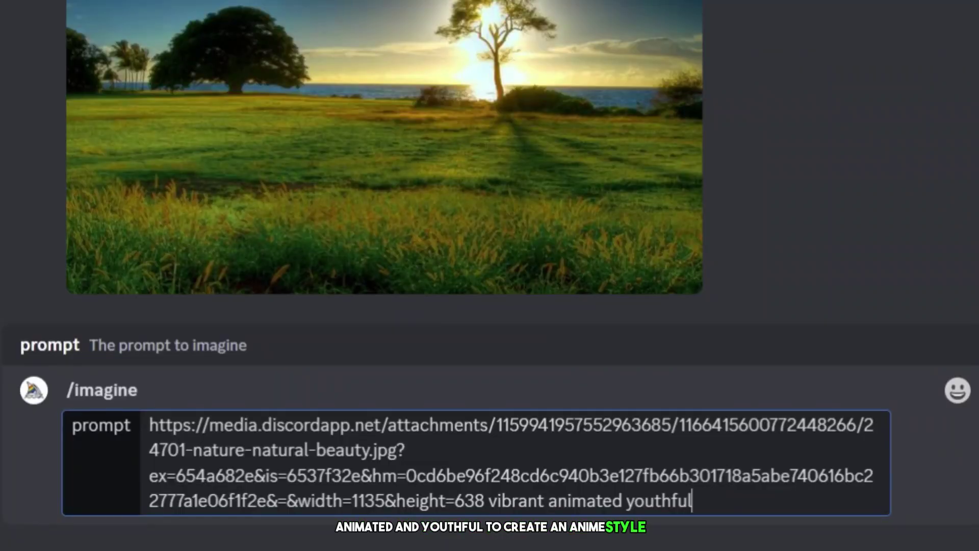
key("Return")
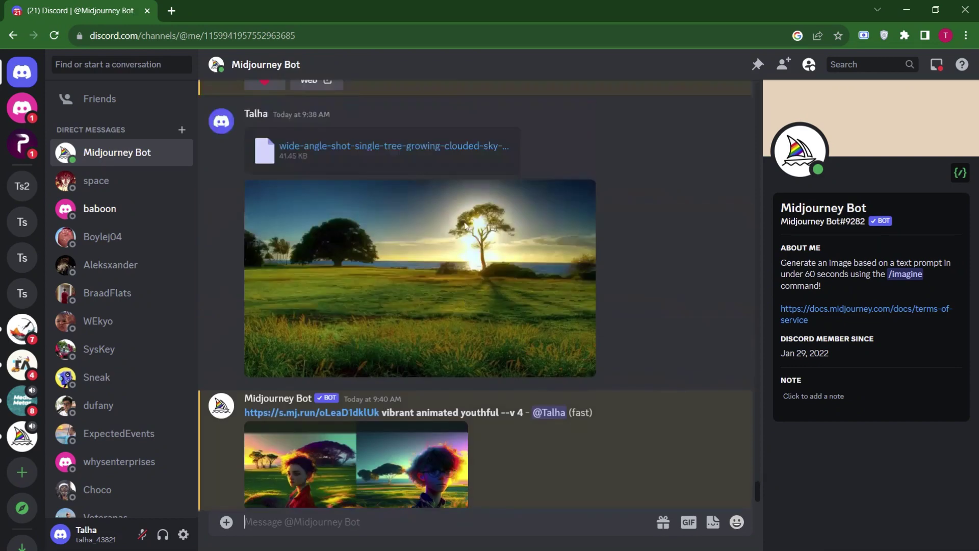
left_click(322, 462)
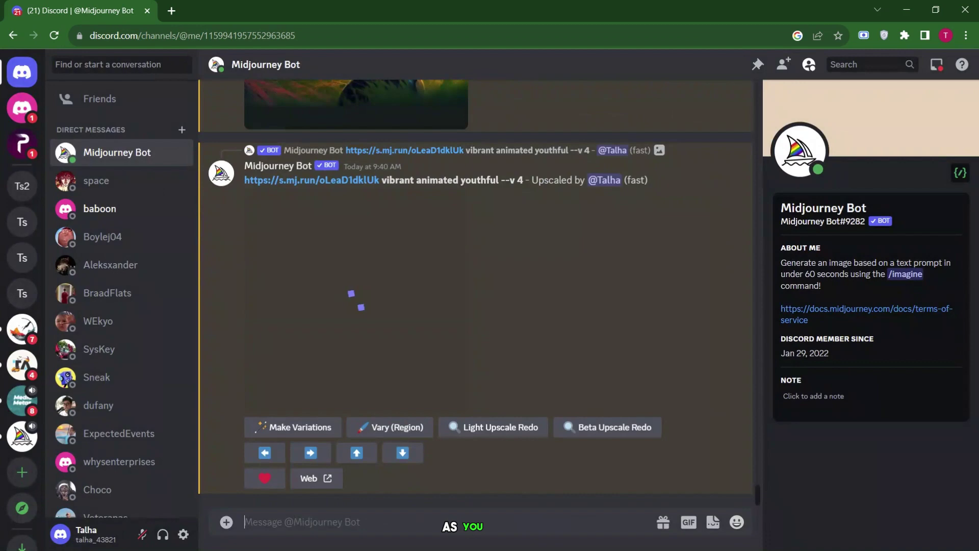
- Send /imagine with the portrait photo's link plus 'glamorous makeup flawless'
type("/")
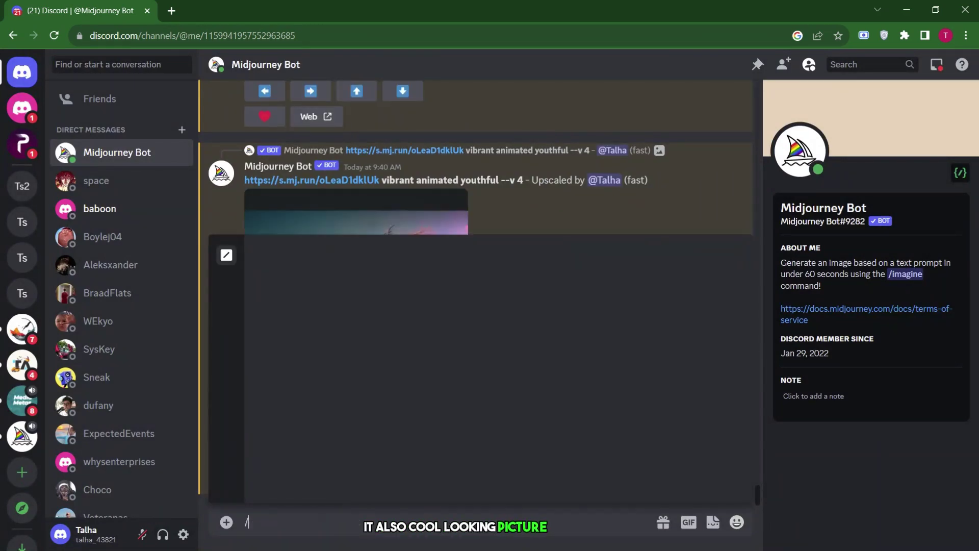
type("ima")
left_click(358, 413)
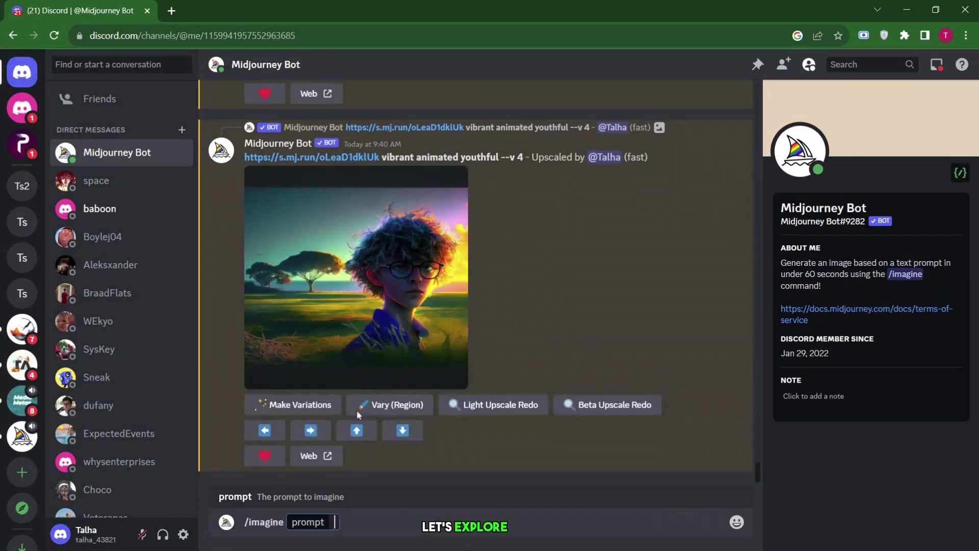
key("ctrl+v")
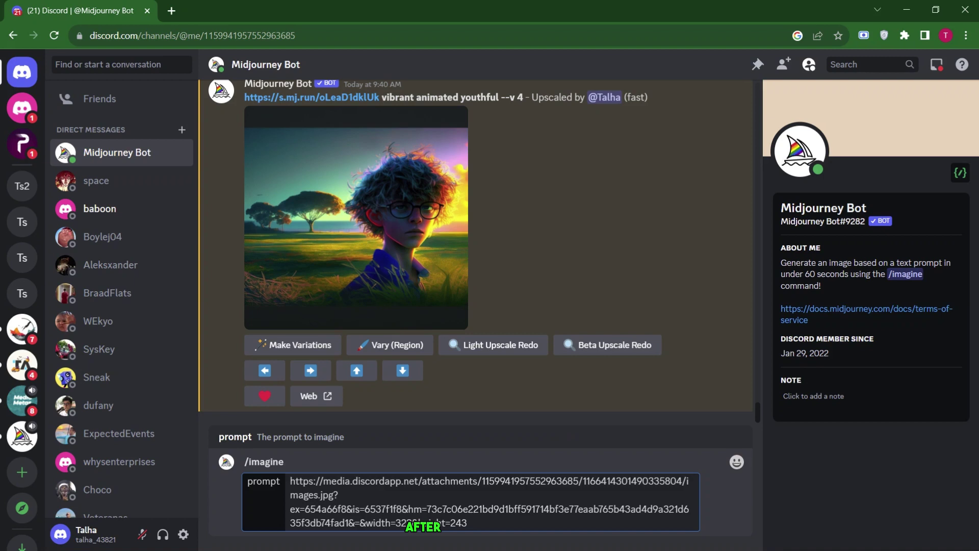
type("g")
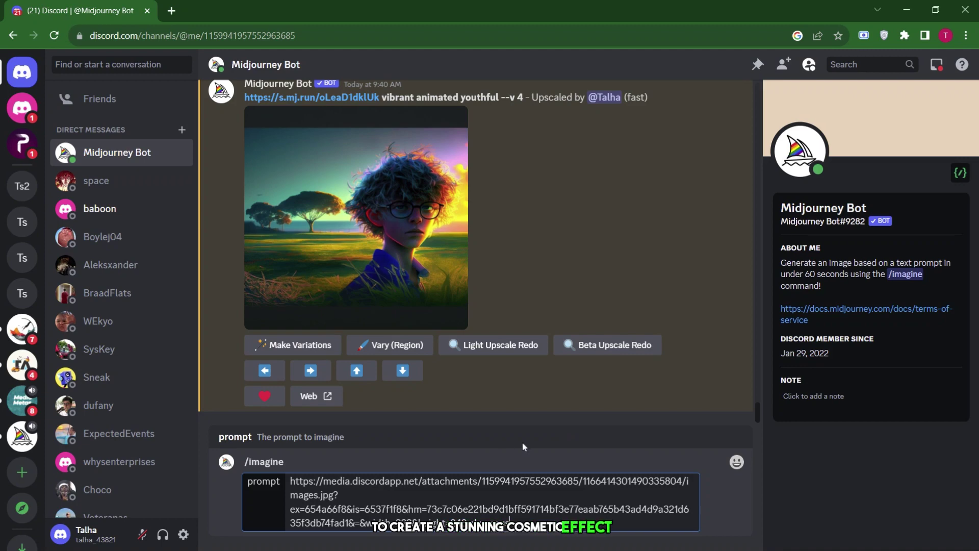
key("BackSpace")
key("BackSpace")
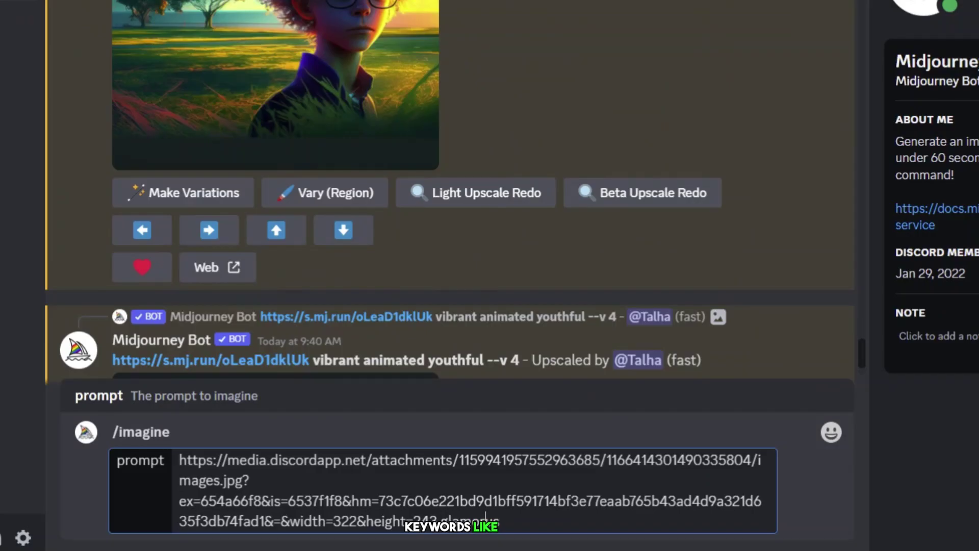
type("ous makeup")
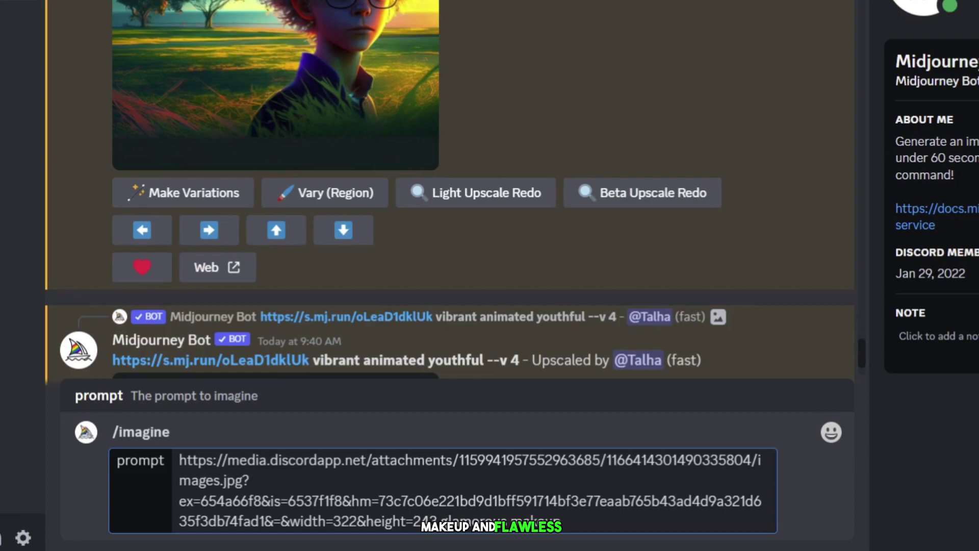
type("lawless")
key("Return")
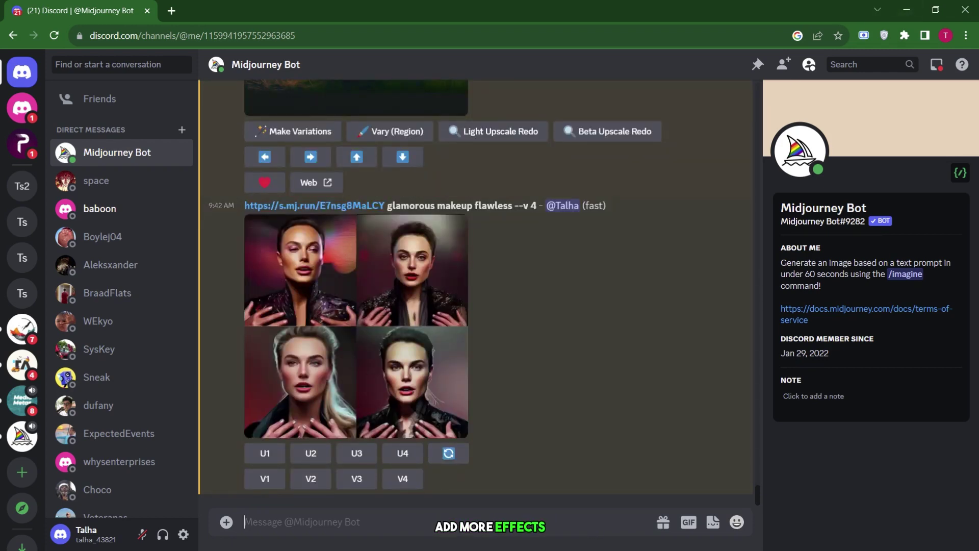
- Find the earlier tree landscape photo and view it enlarged to copy its link
scroll(616, 287, "up", 3)
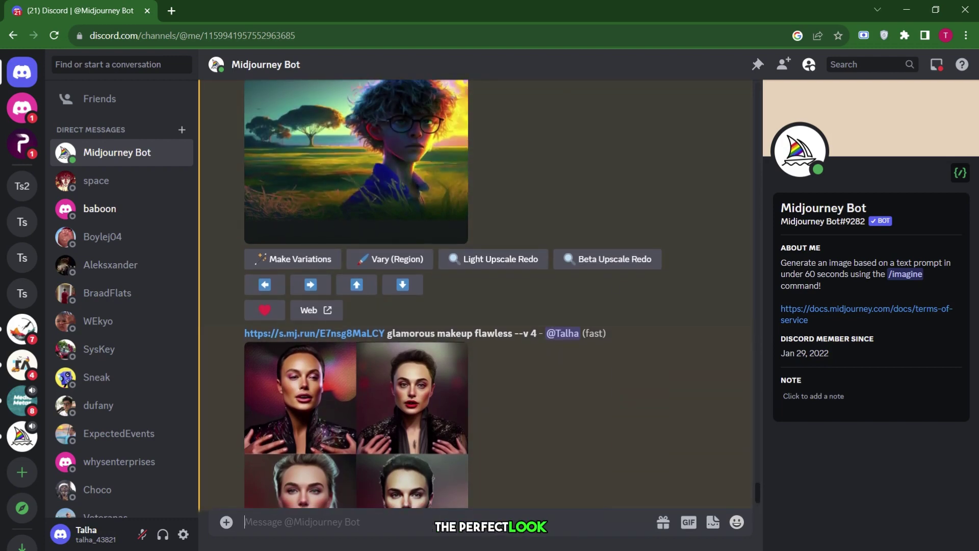
scroll(614, 282, "up", 2)
scroll(614, 282, "down", 3)
scroll(614, 282, "up", 10)
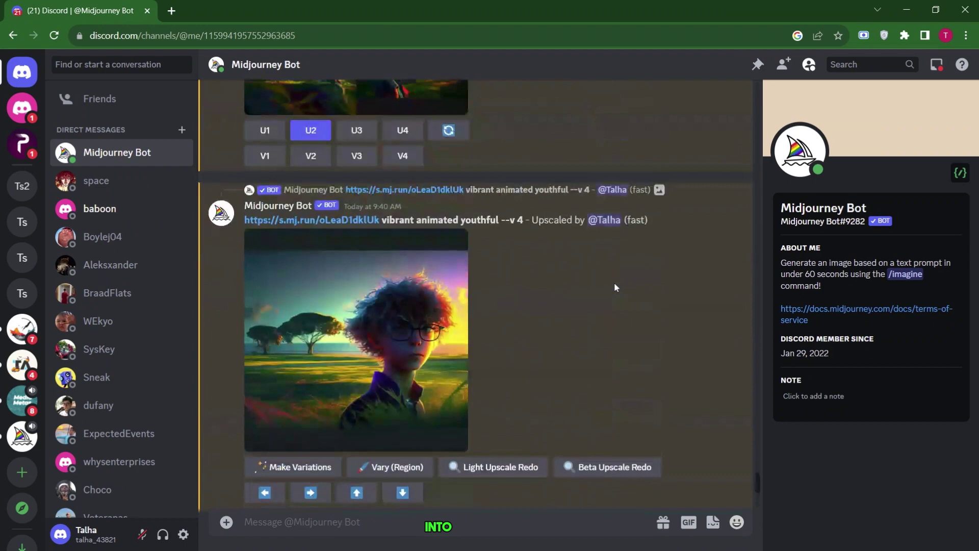
scroll(557, 370, "up", 6)
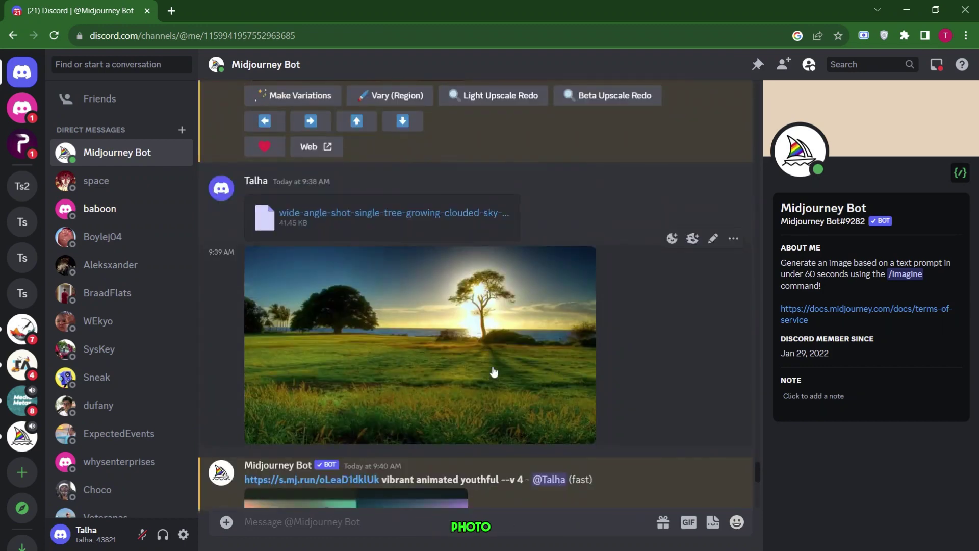
left_click(494, 372)
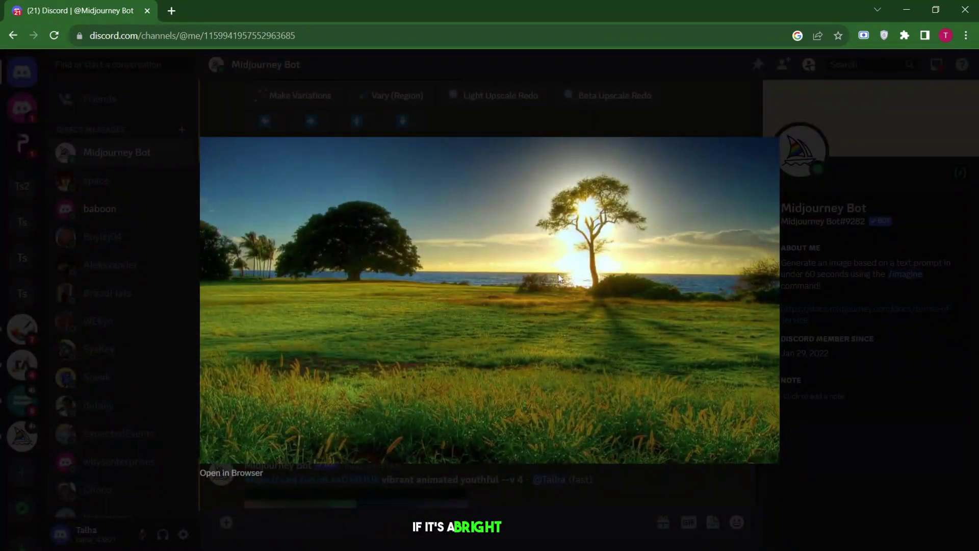
left_click(886, 297)
scroll(668, 343, "down", 6)
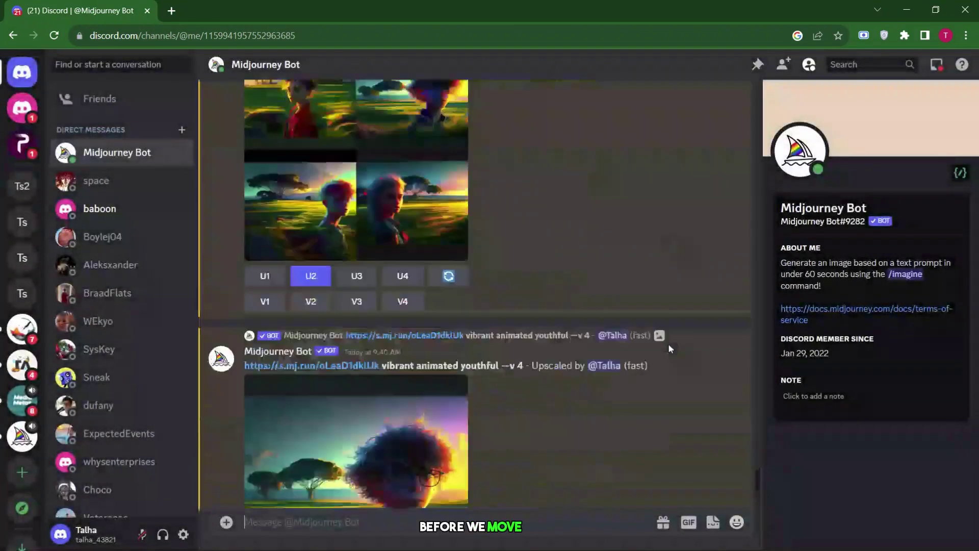
scroll(667, 344, "down", 10)
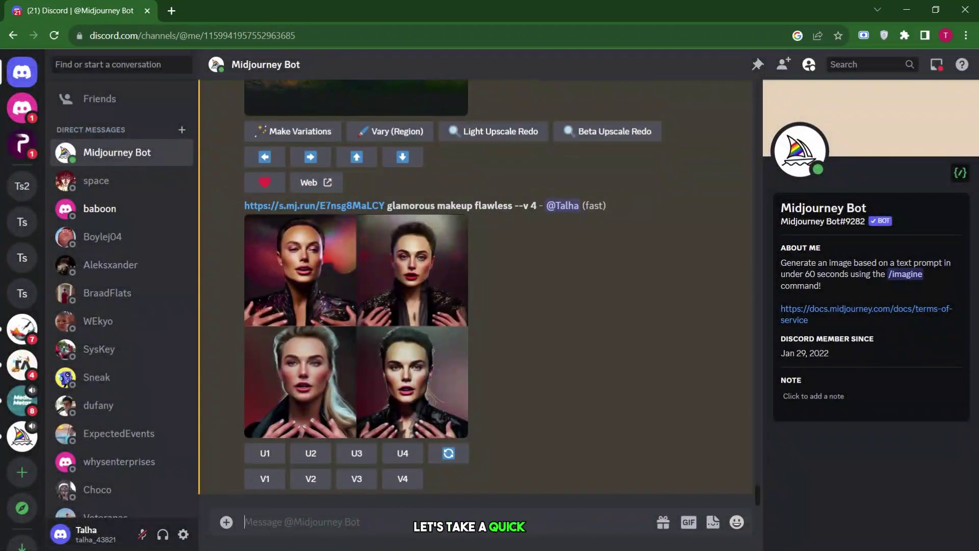
- Run /imagine with the tree photo's URL plus 'colorfull painted expressive'
type("/ima")
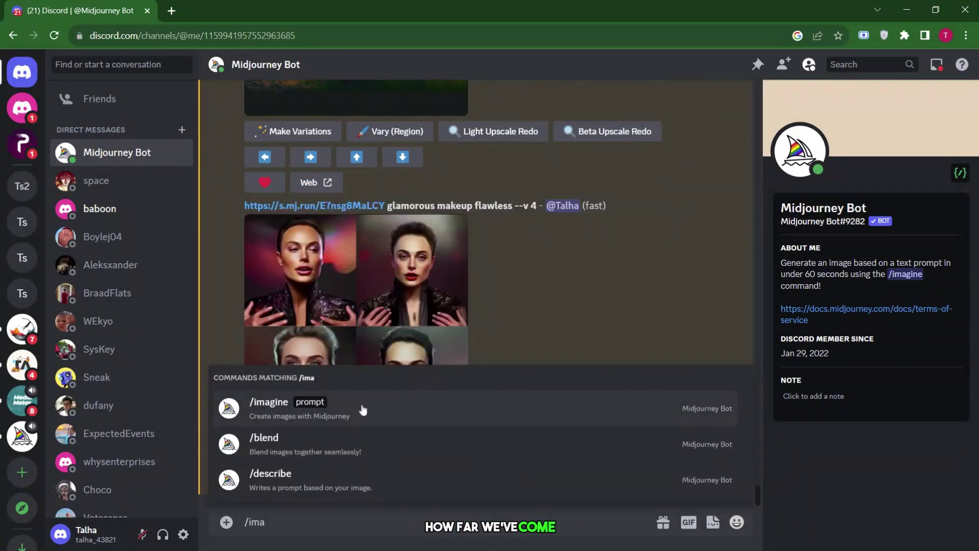
left_click(363, 409)
key("ctrl+v")
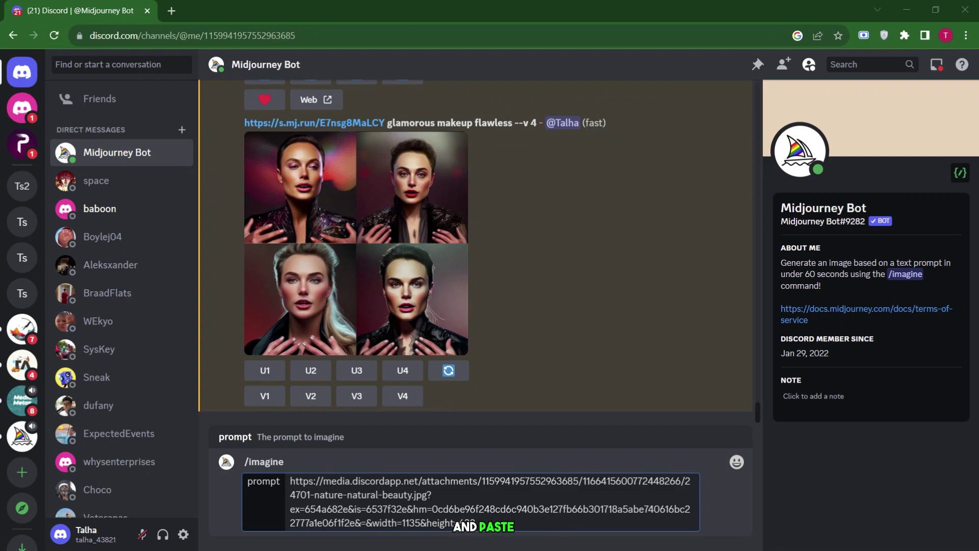
type(" cl")
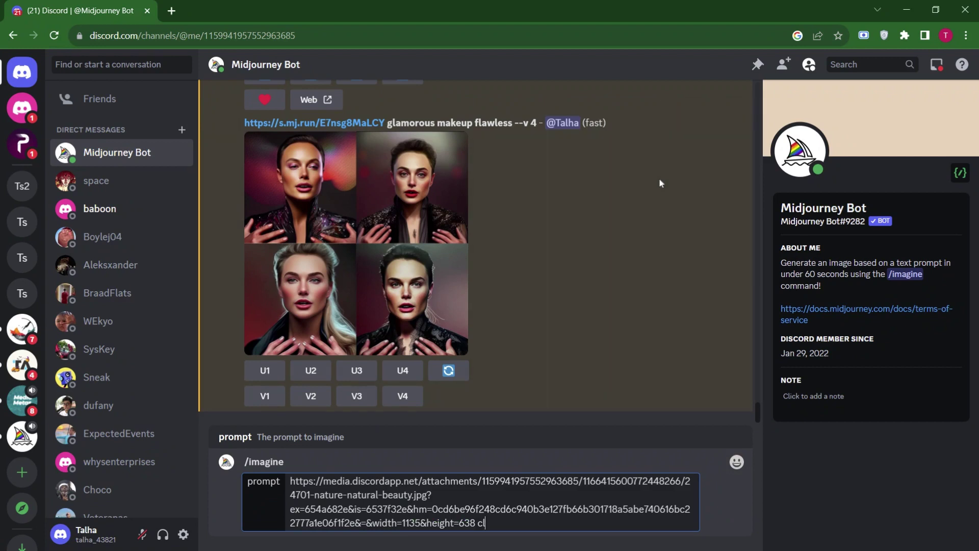
type("ull painted and expressive")
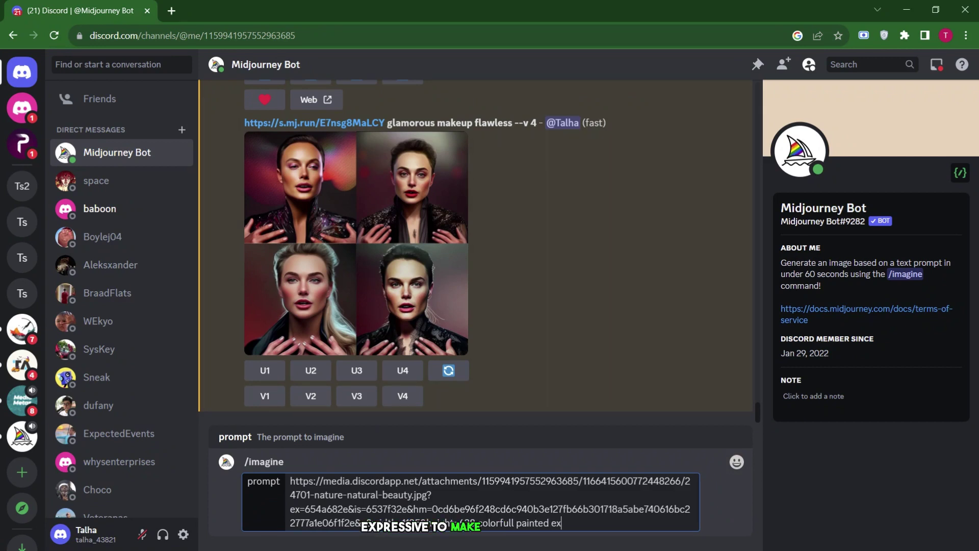
key("Return")
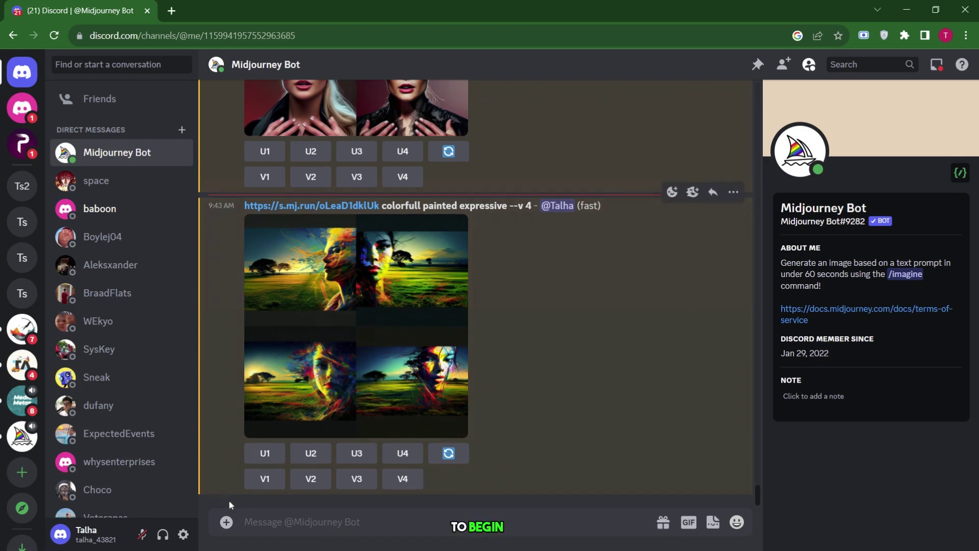
- Upload and send the Intel logo image to the bot
left_click(226, 522)
left_click(239, 455)
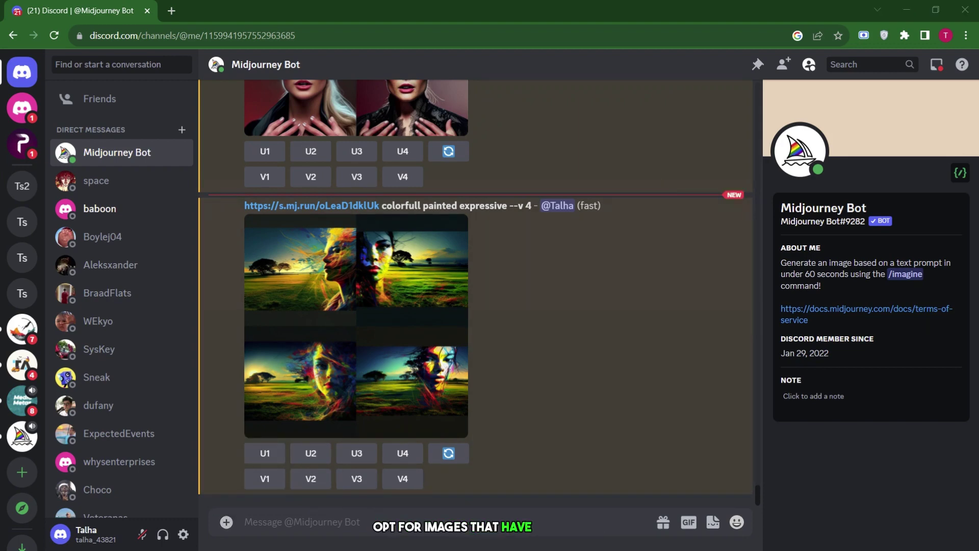
key("Return")
key("Return")
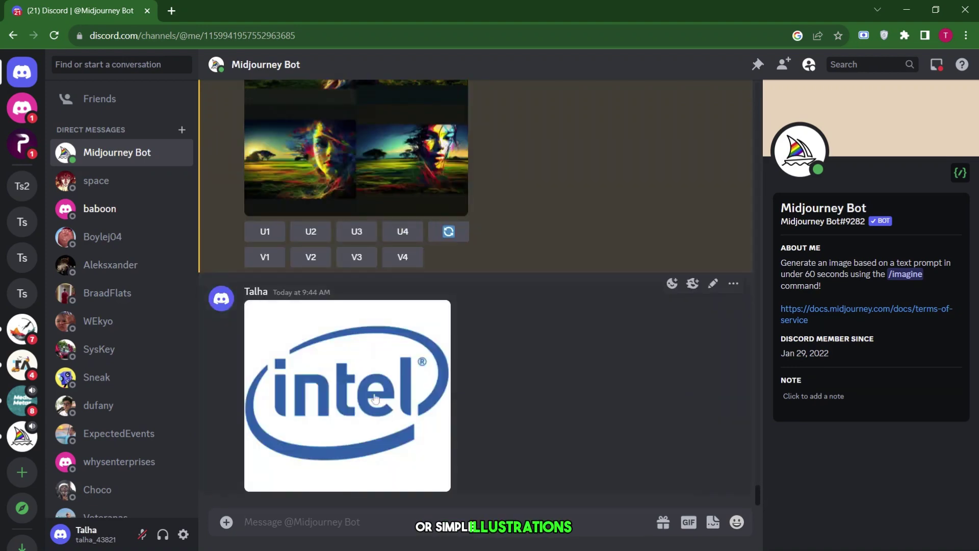
- Run /imagine with the Intel logo's URL plus 'sharp refine precise'
left_click(375, 399)
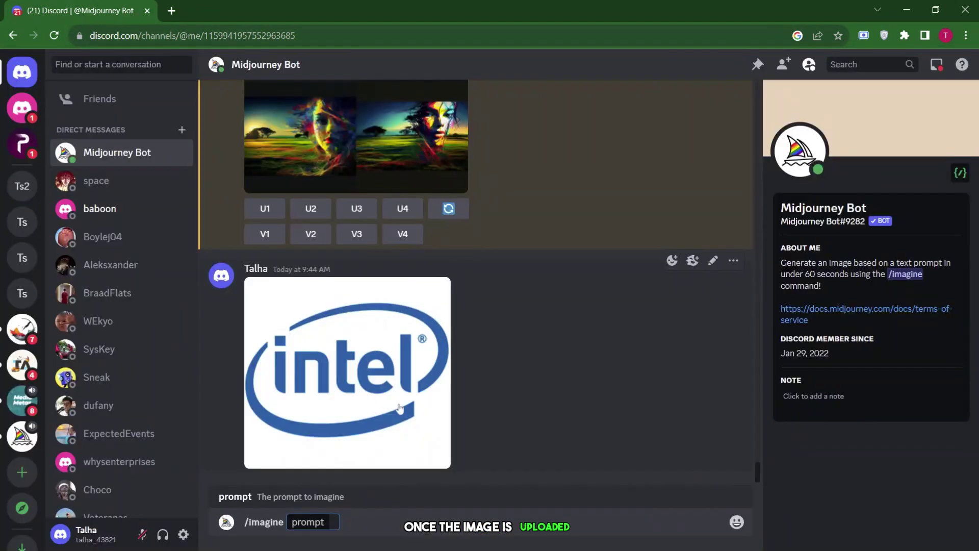
key("ctrl+v")
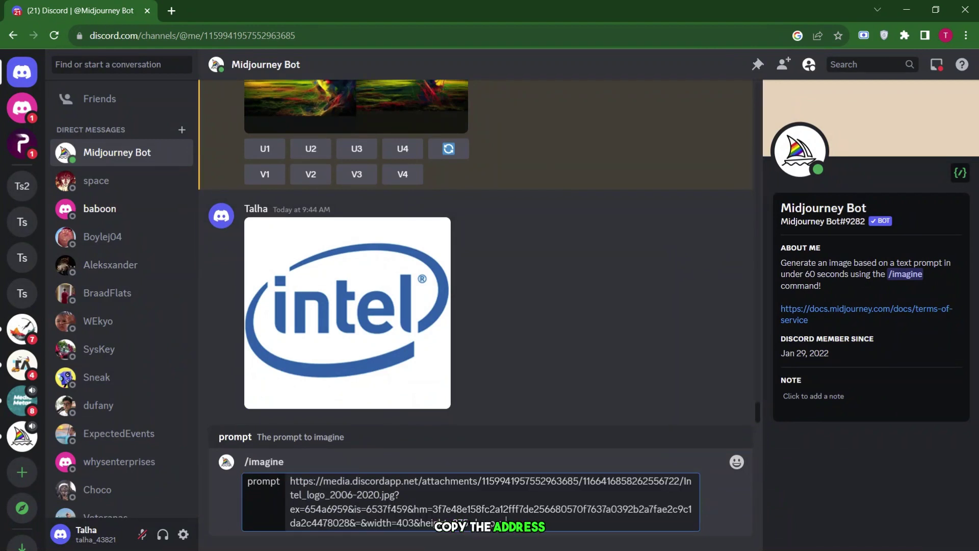
type("fine ")
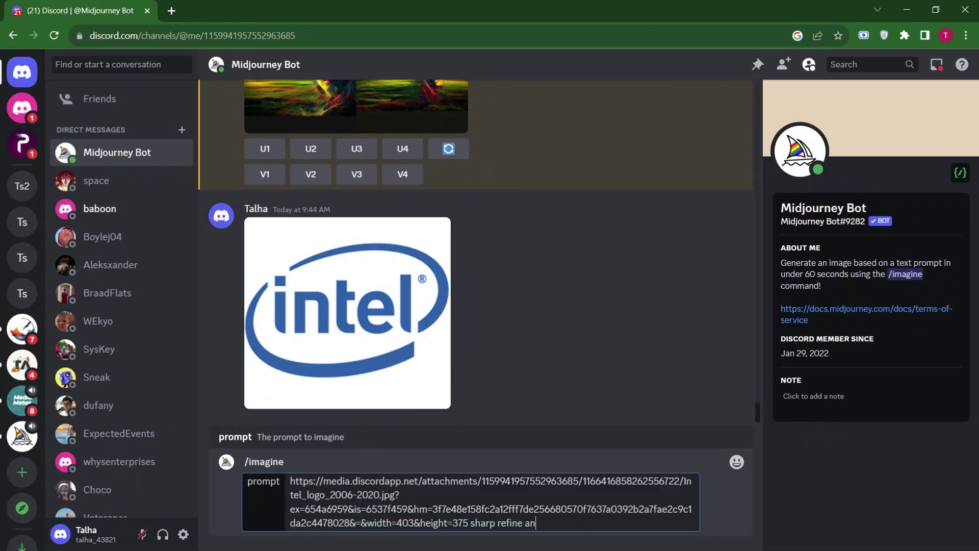
type("pre")
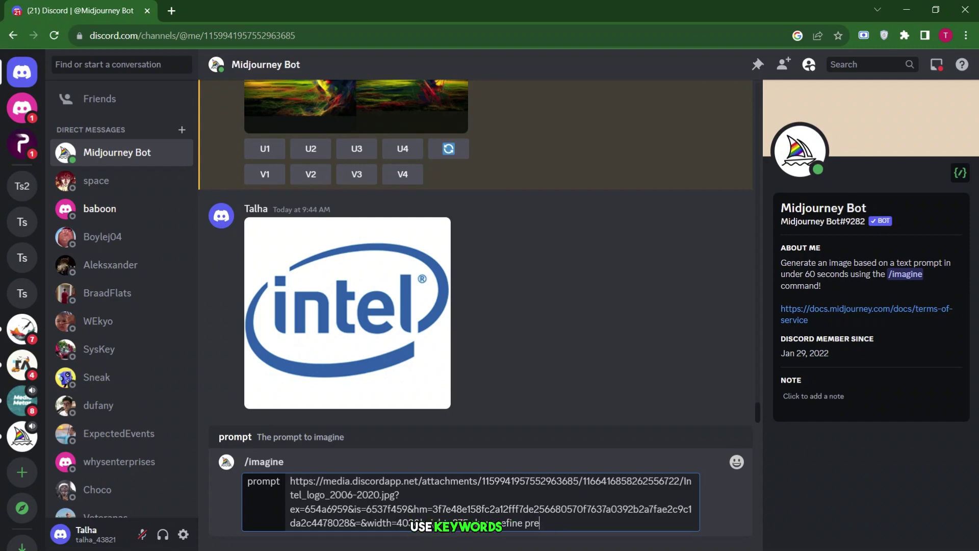
type("cise")
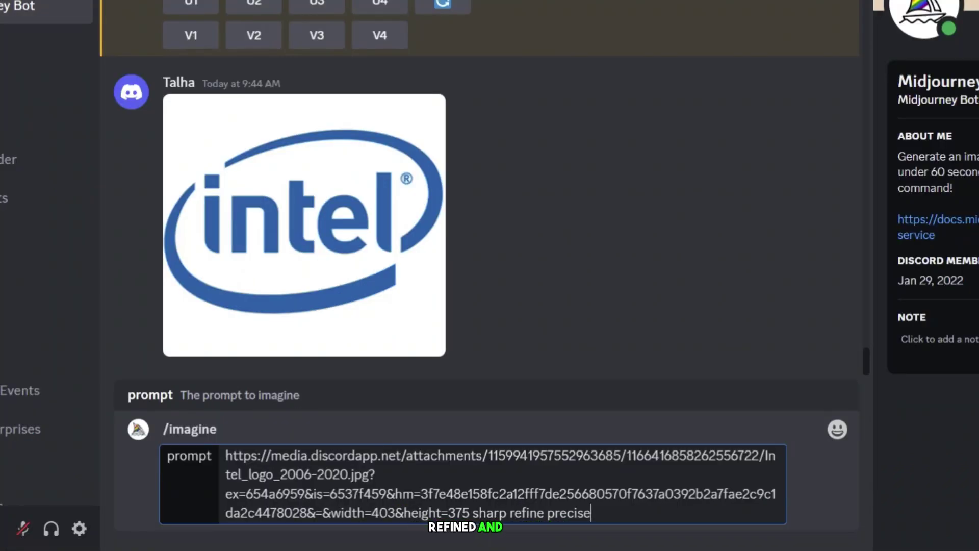
key("Return")
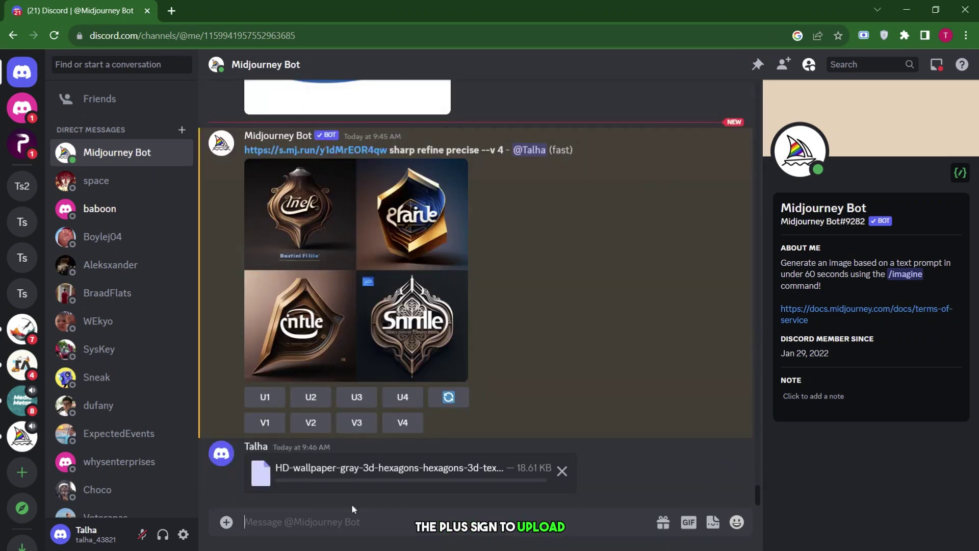
- Run /imagine with the hexagon wallpaper's URL plus 'dynamic textured immersive'
right_click(355, 463)
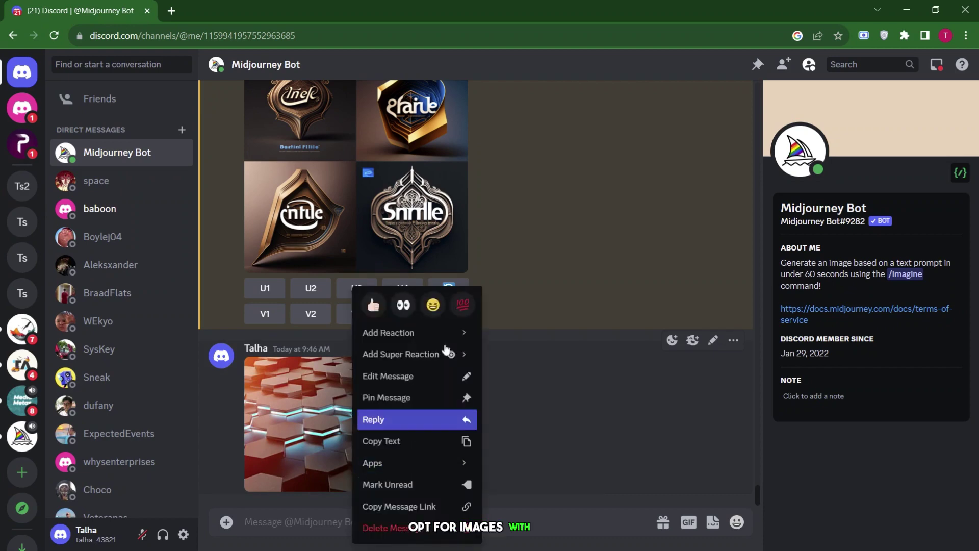
left_click(317, 393)
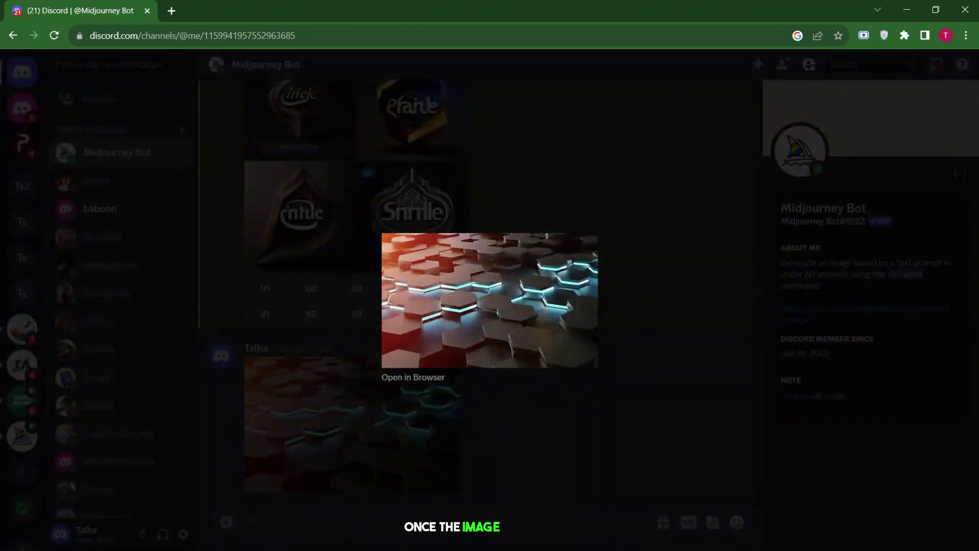
key("ctrl+v")
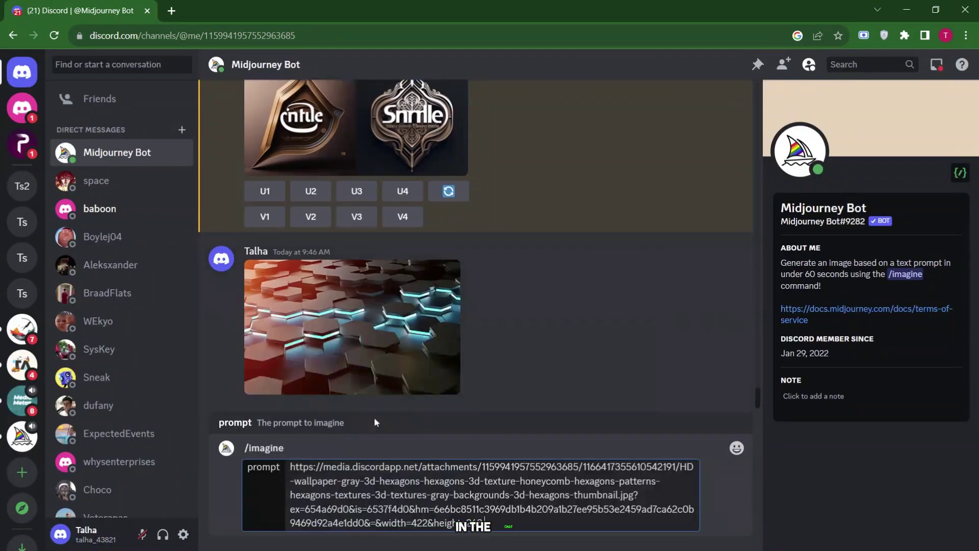
type("dynamic ")
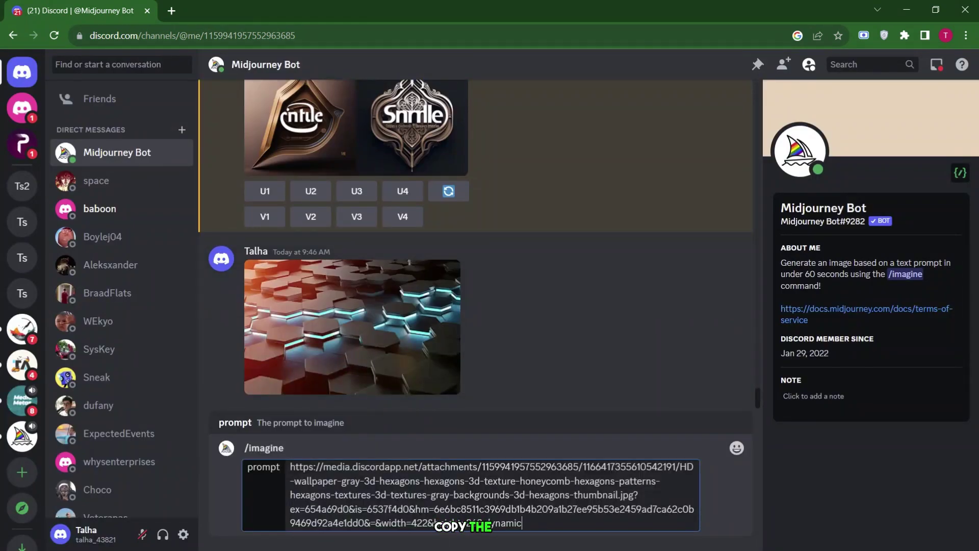
type("textured ")
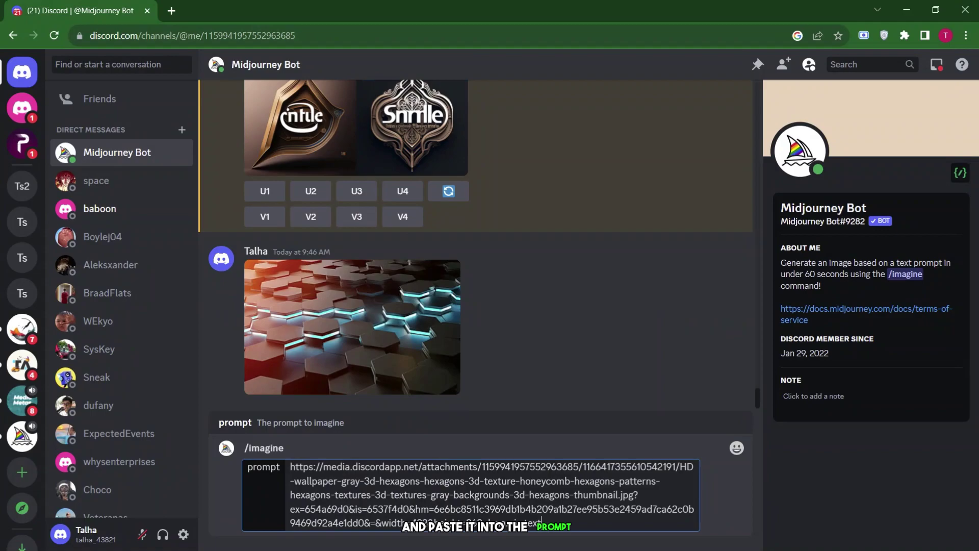
type("im")
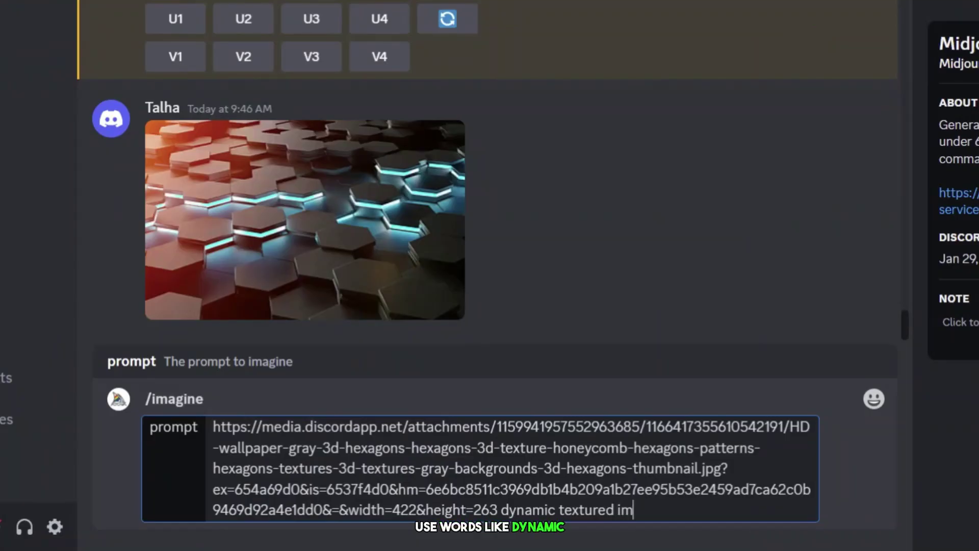
type("mersive")
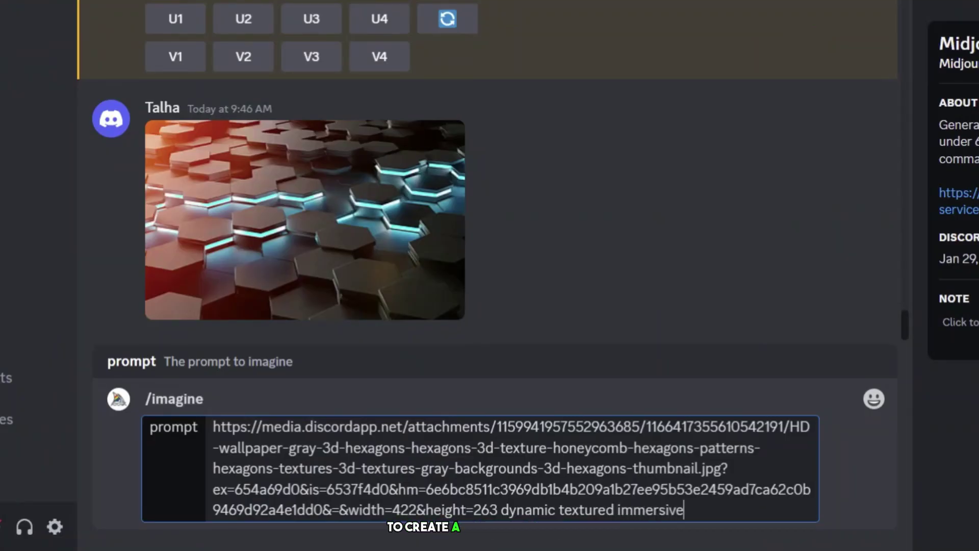
key("Return")
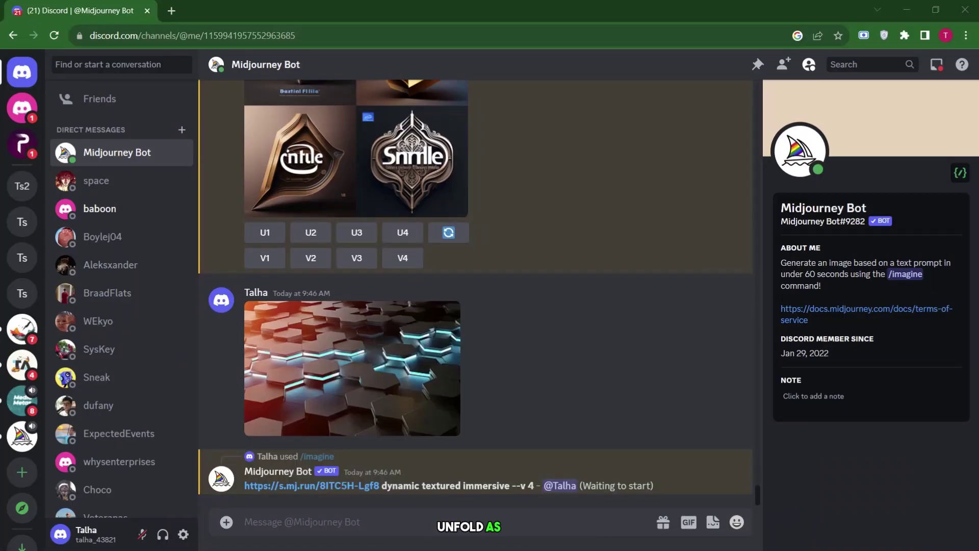
- Scroll to the finished hexagon grid and bring up the file attachment options
scroll(446, 329, "up", 3)
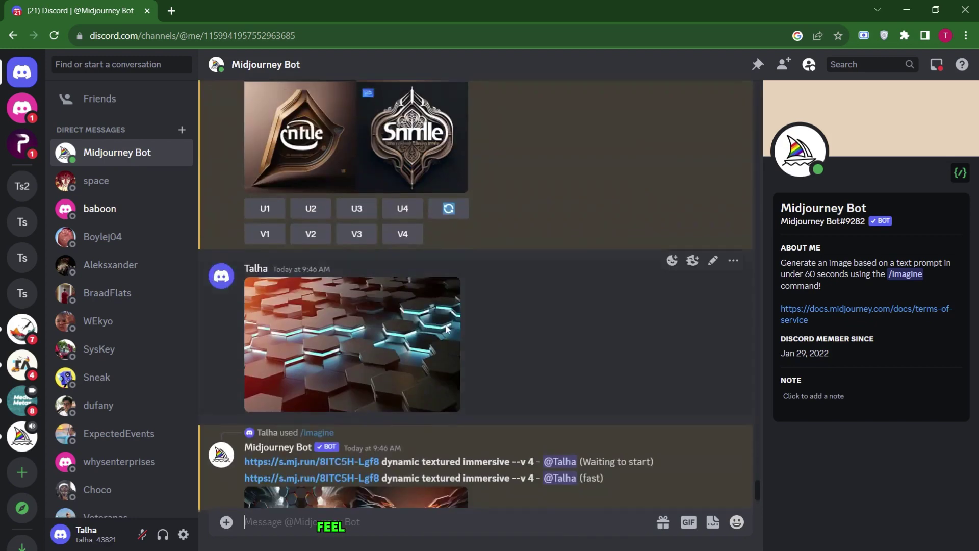
scroll(447, 328, "down", 5)
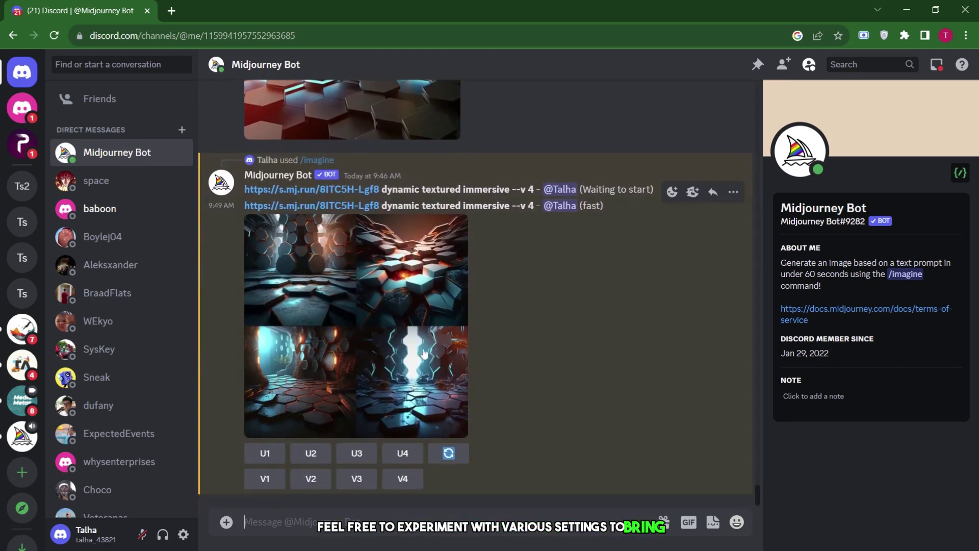
left_click(228, 521)
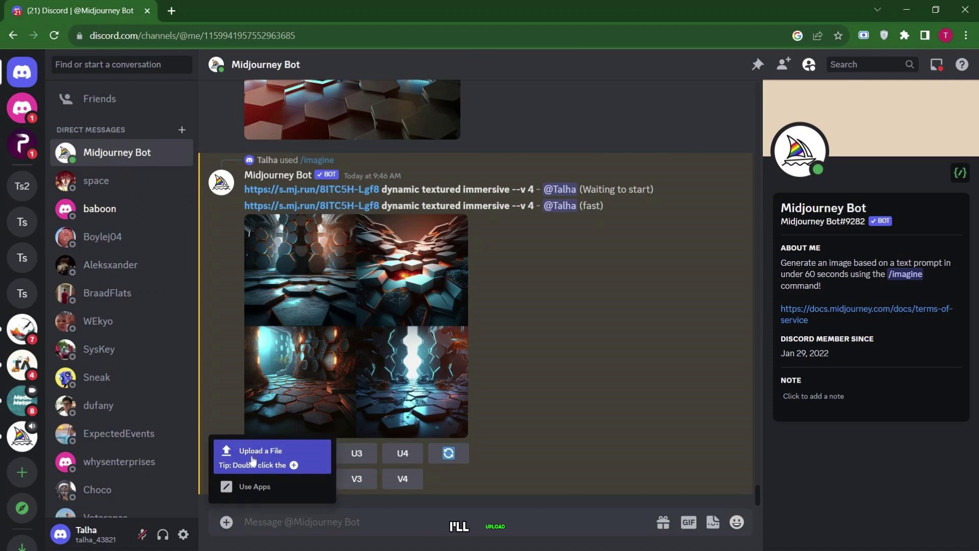
- Upload the woman's portrait photo and view it enlarged to get its link
left_click(252, 460)
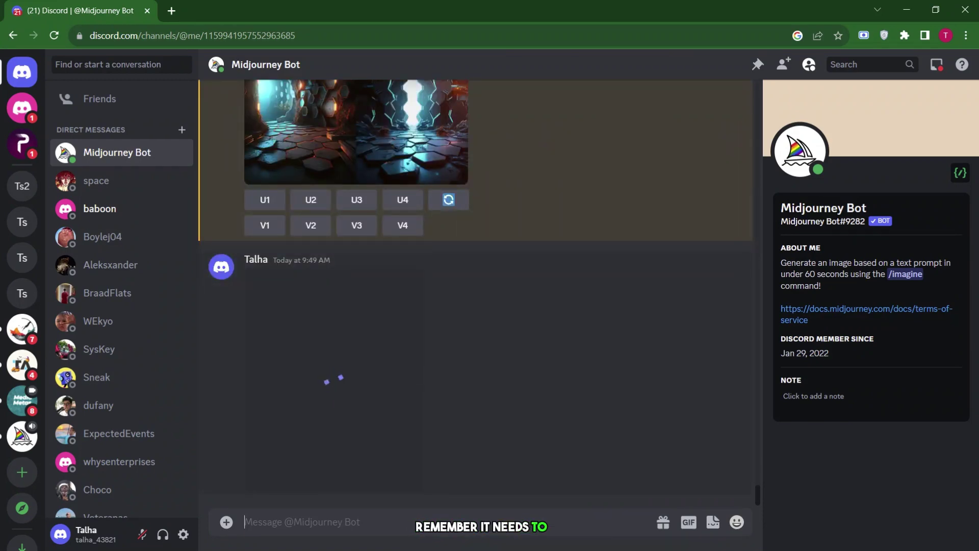
left_click(412, 369)
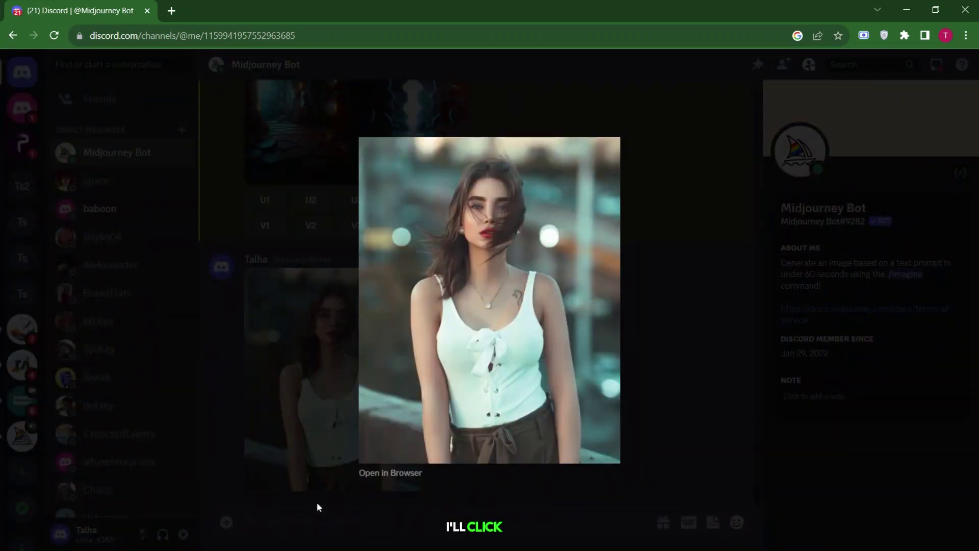
left_click(317, 501)
- Run /imagine with the portrait's link plus 'lady reading a book'
type("/ima")
key("Tab")
key("ctrl+v")
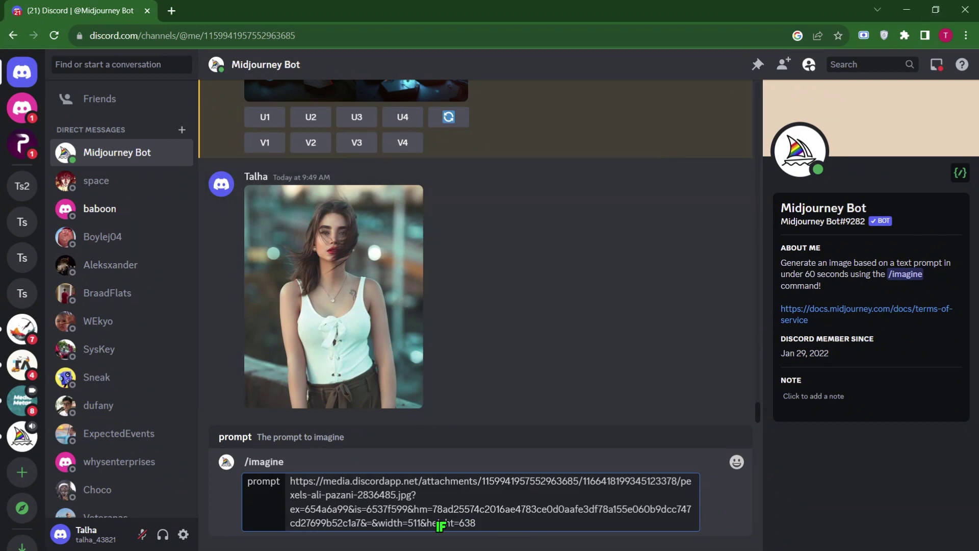
type("ing a book")
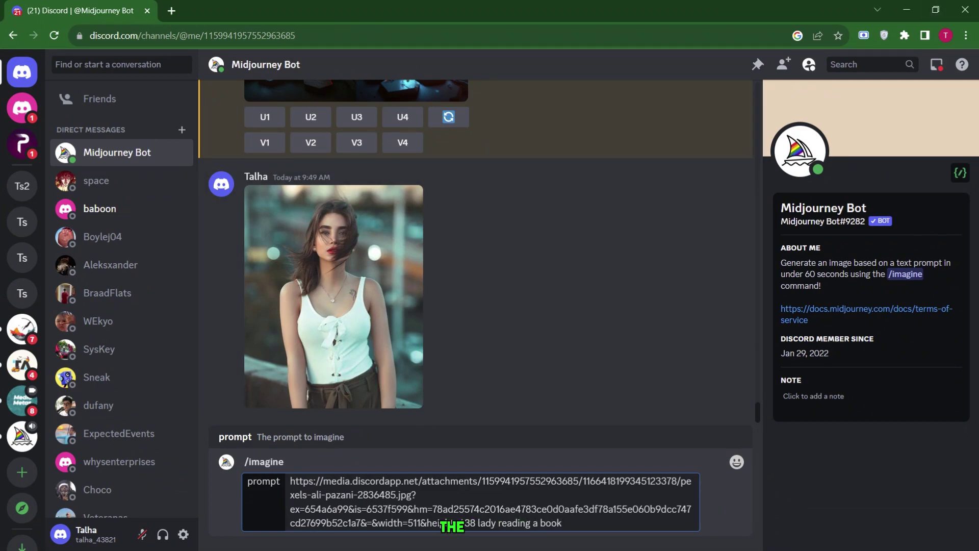
key("Return")
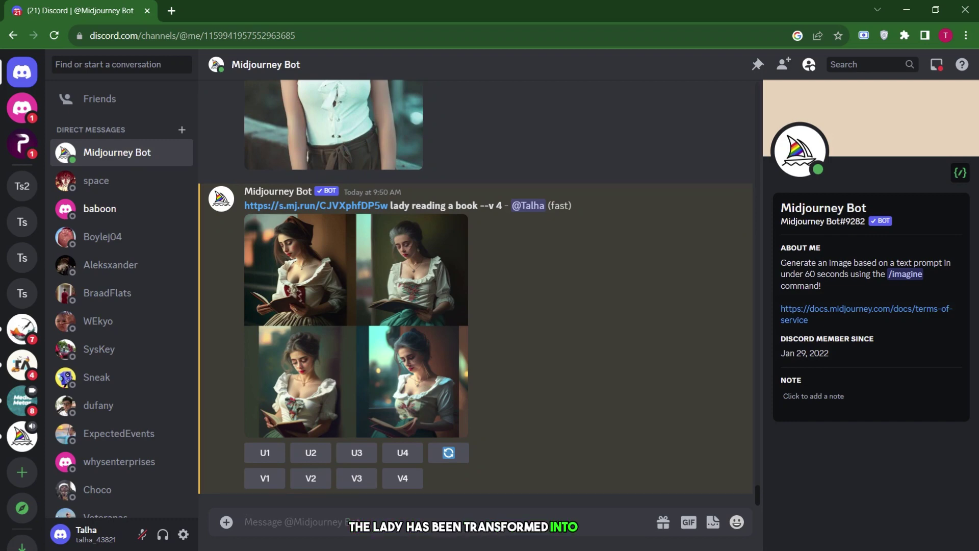
- Request V1 variations of the first lady image, submitting the remix prompt unchanged
left_click(265, 478)
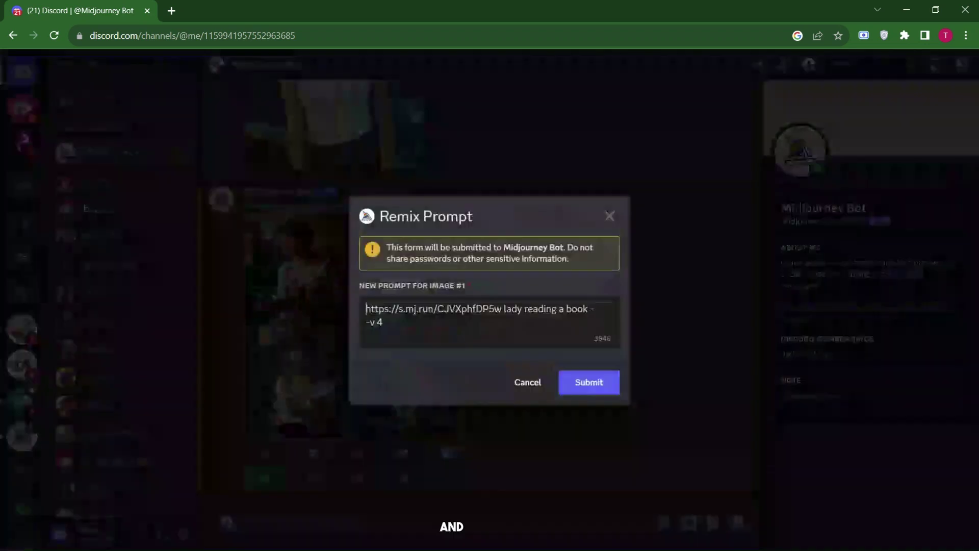
left_click(609, 383)
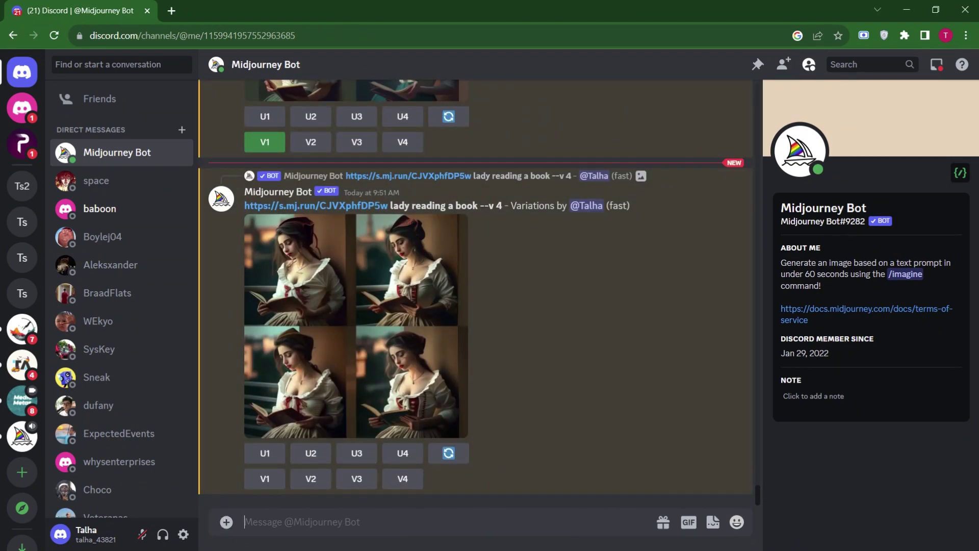
- Upload and send three photos to the Midjourney Bot chat
left_click(224, 523)
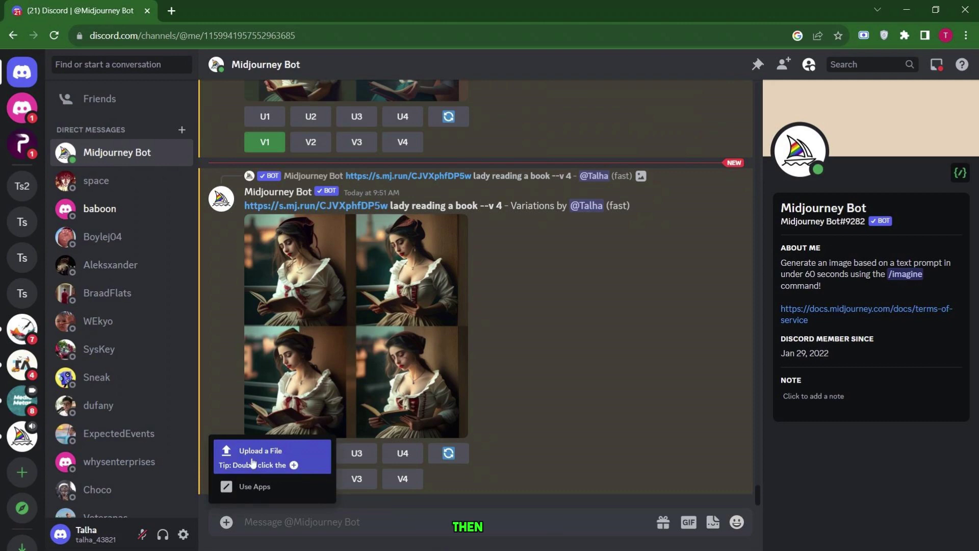
left_click(255, 459)
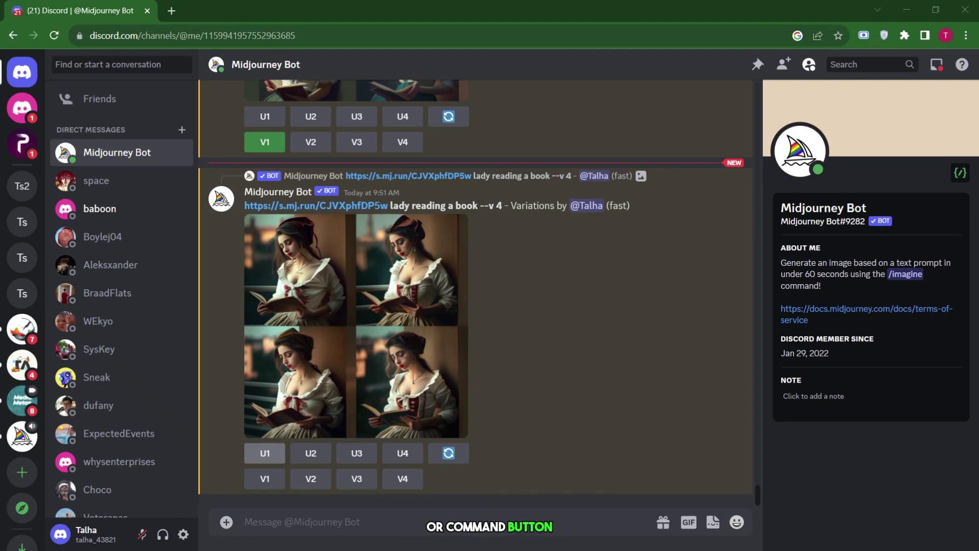
key("Return")
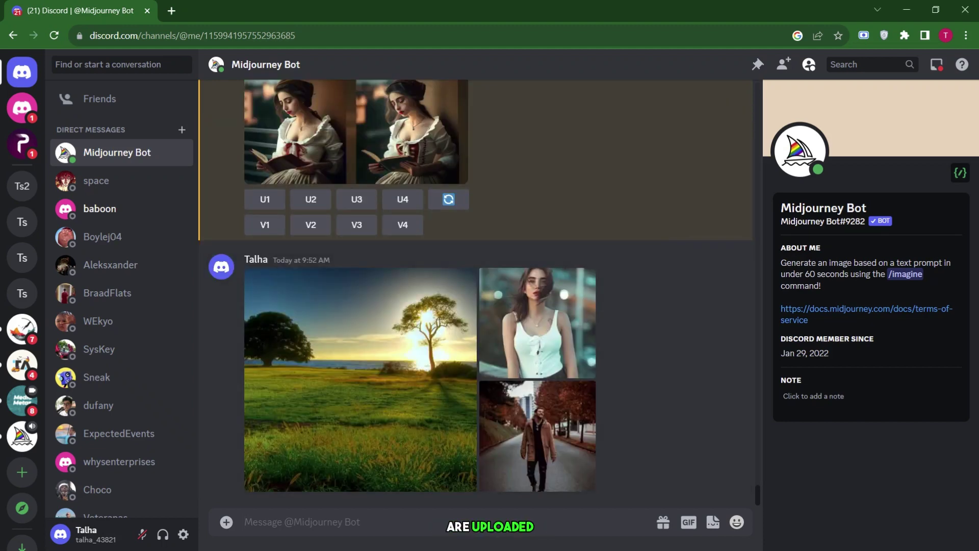
- Run /imagine with the woman photo's link plus 'full centered 2d character cartoon comic style'
type("/ima")
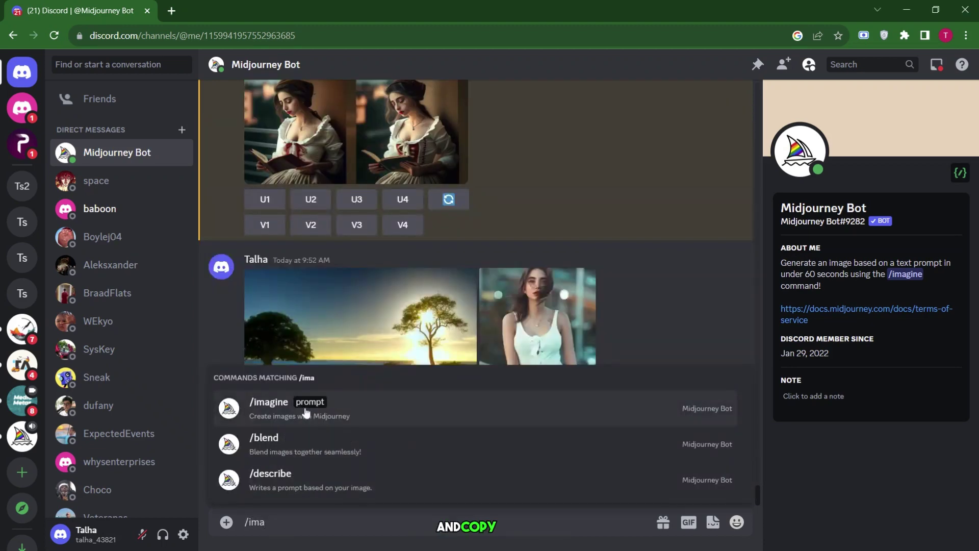
left_click(304, 412)
type("full centered 2d character cartoon comic style")
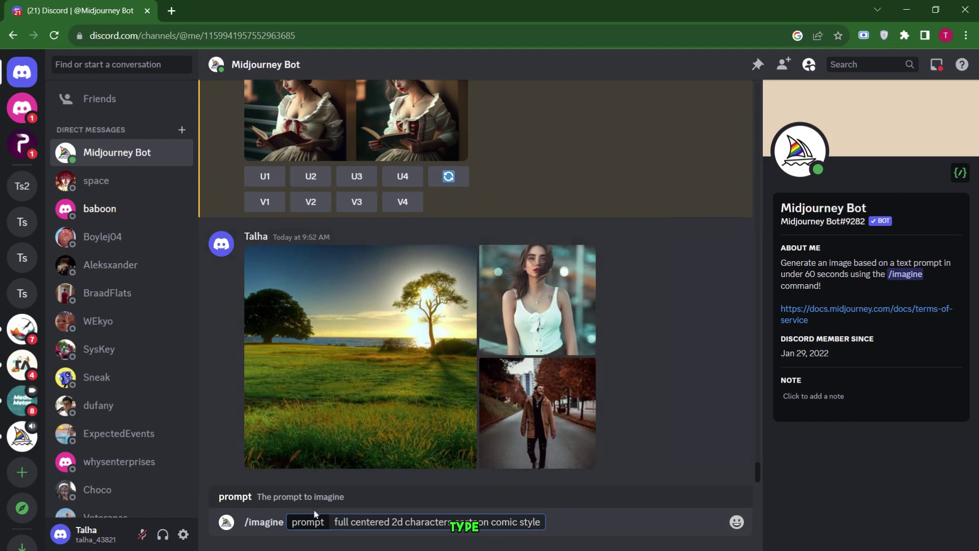
left_click_drag(530, 315, 530, 315)
left_click(530, 315)
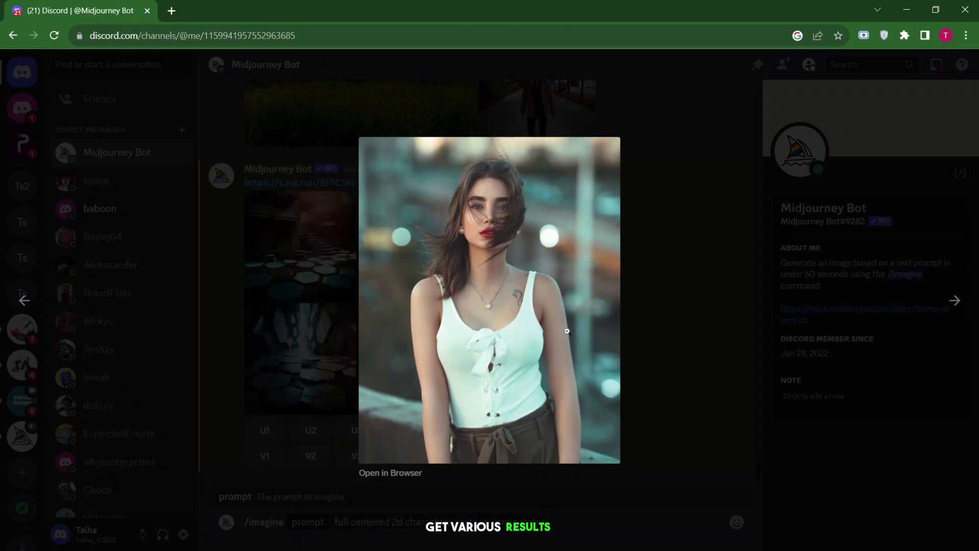
left_click(673, 313)
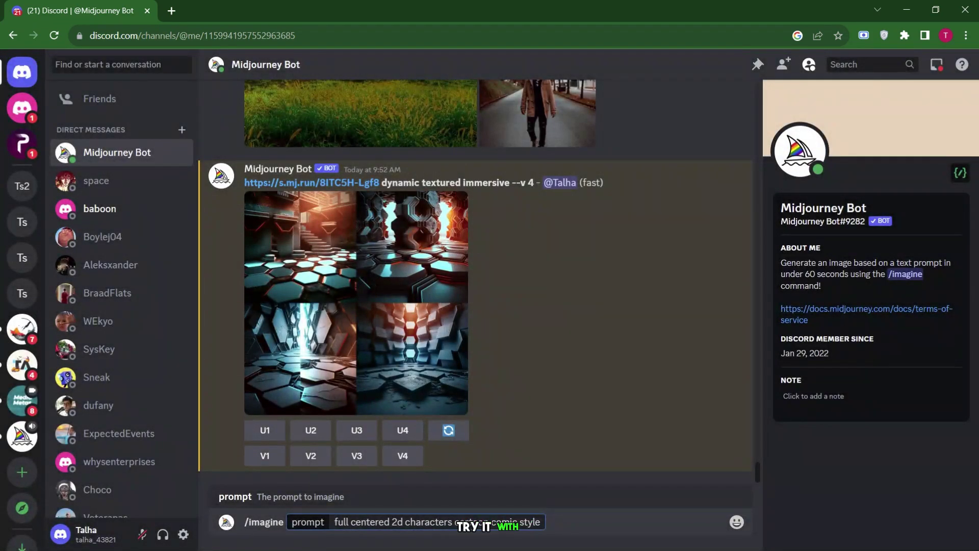
key("ctrl+v")
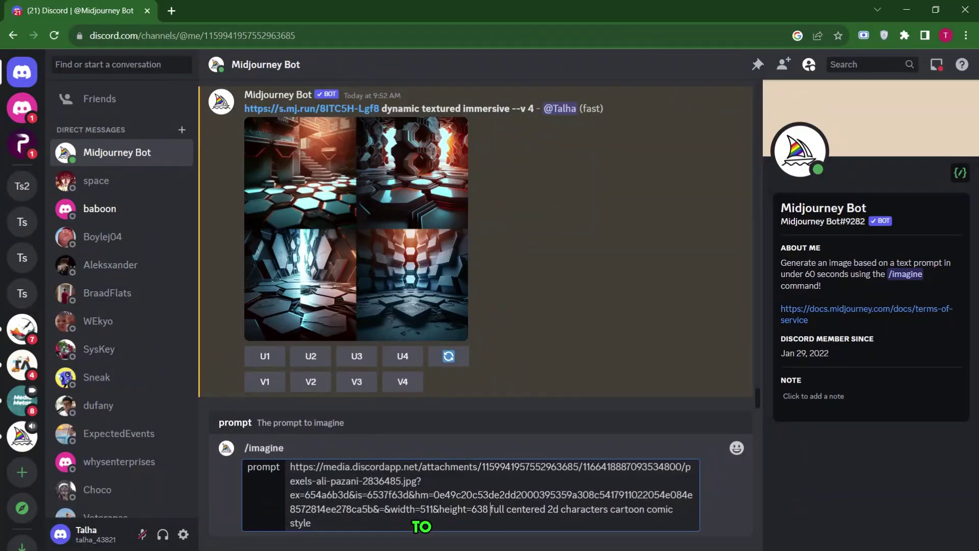
key("Return")
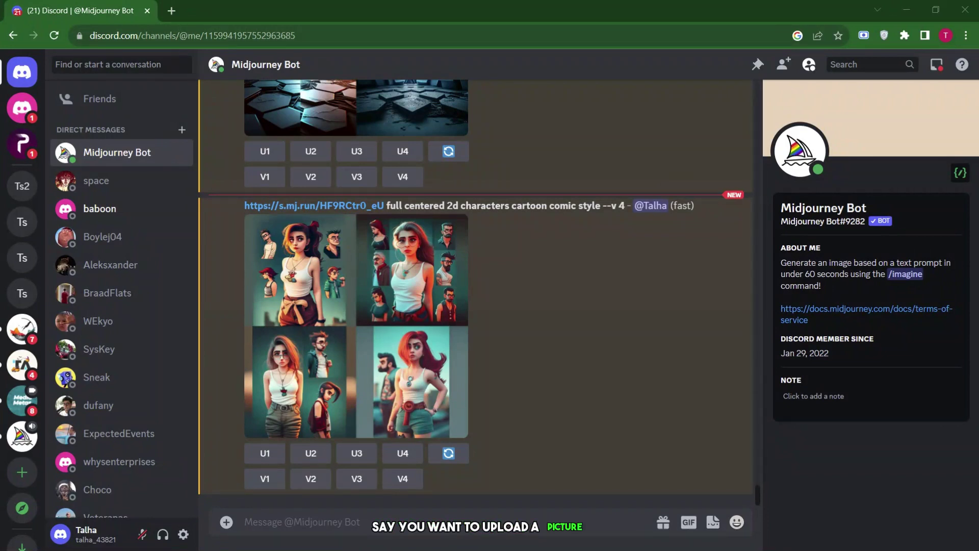
- Send the man's portrait and submit the 'age 23 big beard big hair red eyes black lips' prompt
key("Return")
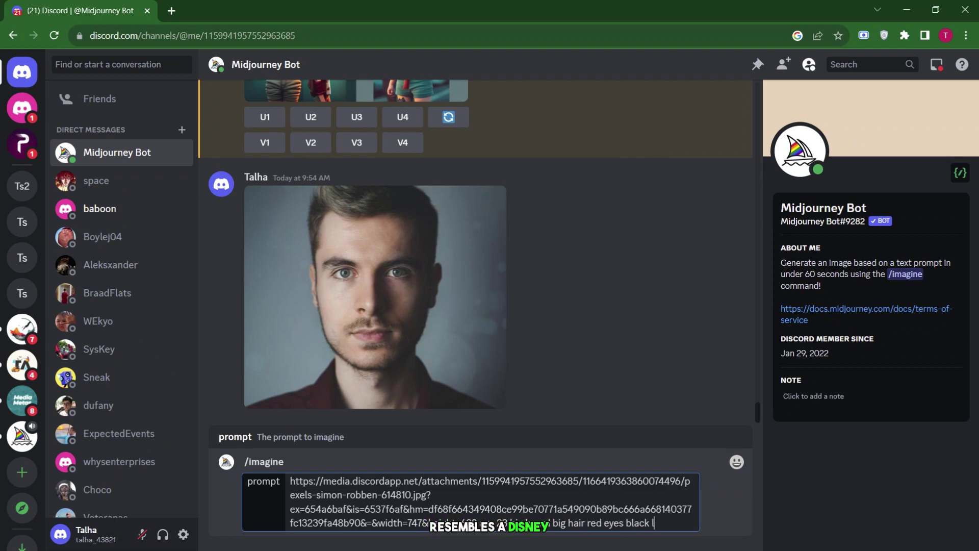
type("ips")
key("Return")
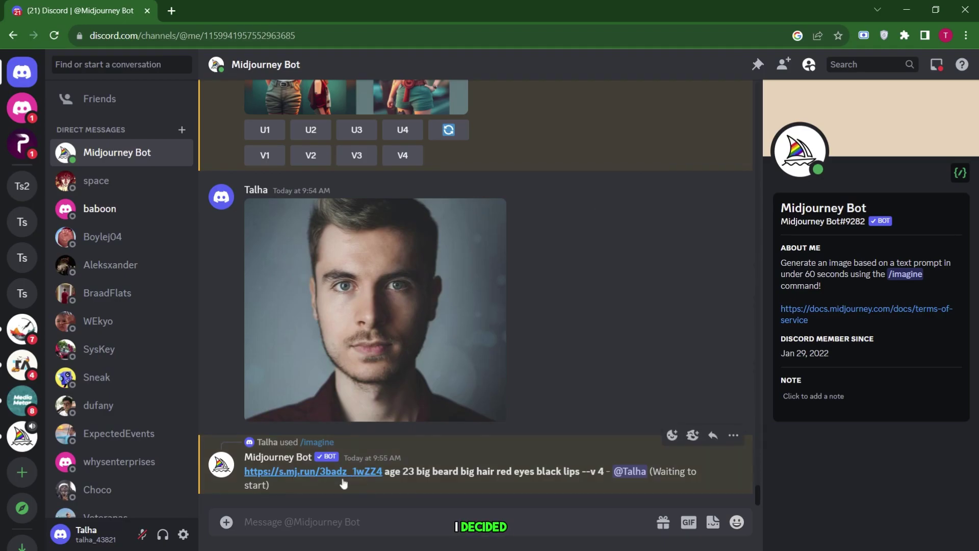
- Start a new /imagine with the man photo's link followed by the copied bearded-man prompt
left_click(374, 306)
left_click(292, 528)
type("/imagine")
key("Tab")
key("ctrl+v")
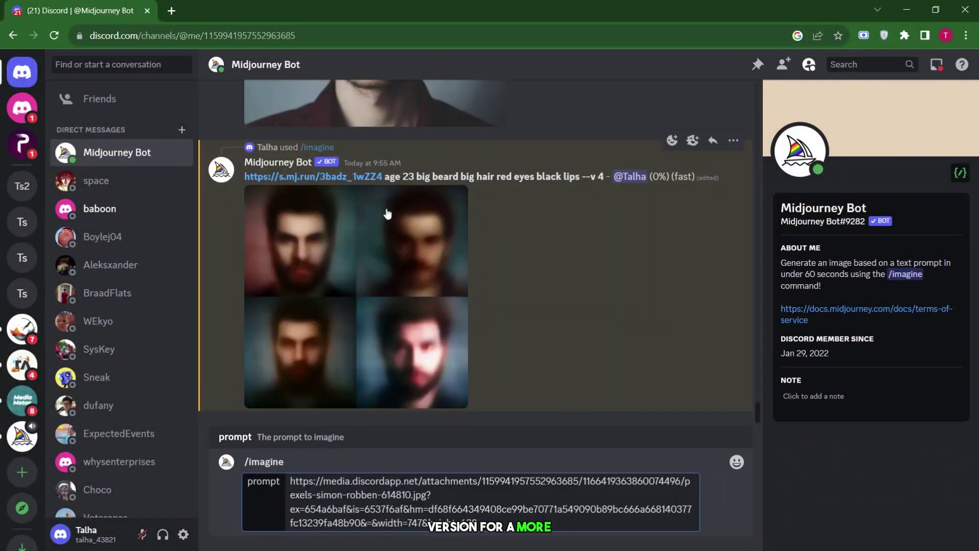
left_click_drag(244, 176, 608, 176)
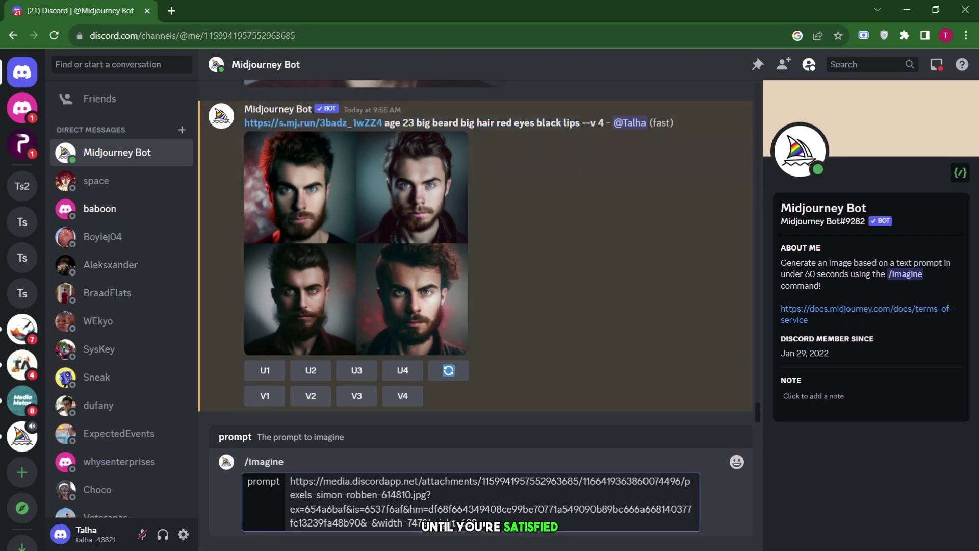
key("ctrl+v")
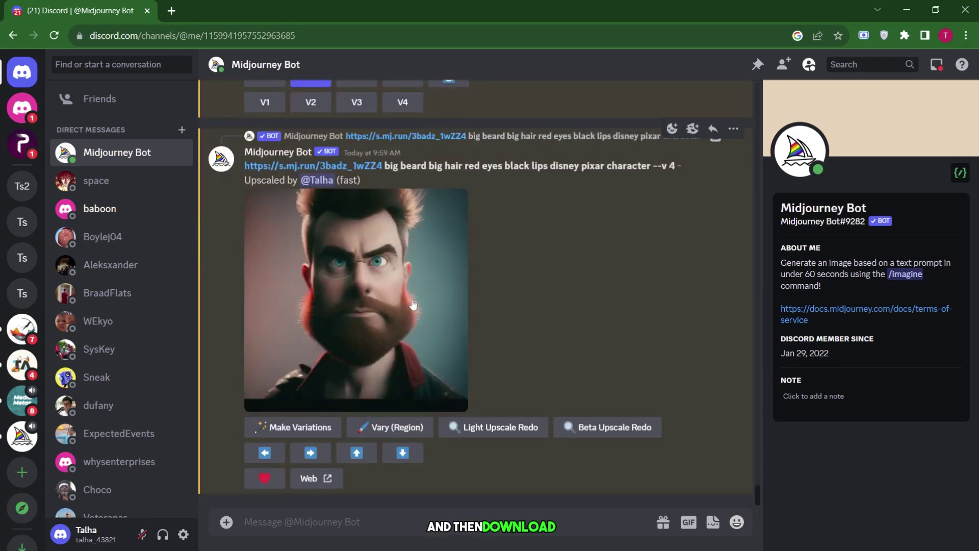
- Open the upscaled Pixar-style bearded man enlarged and download it
left_click(515, 249)
left_click(365, 133)
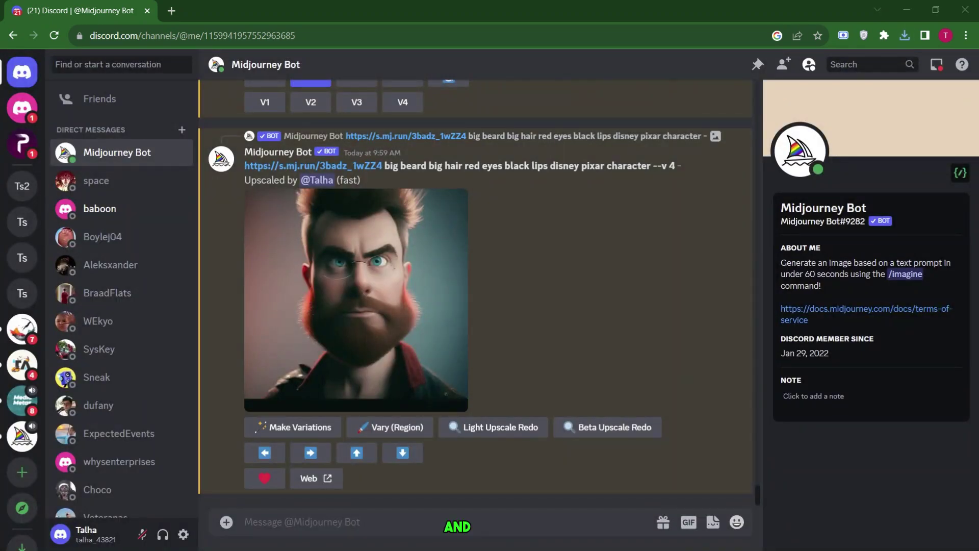